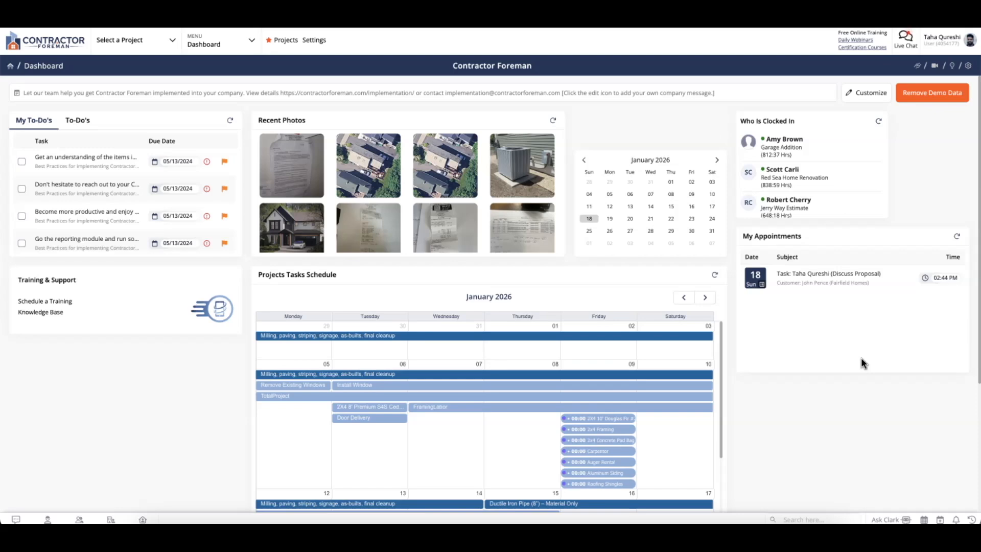
Step: Open the module mega menu from the Dashboard dropdown at the top
click(214, 45)
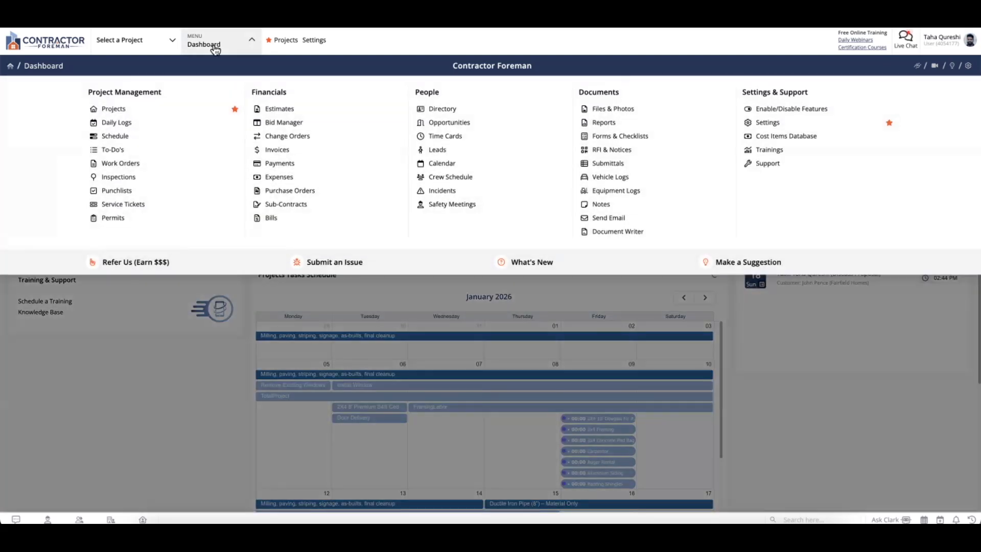
Step: Go to Forms & Checklists under the Documents group
click(630, 138)
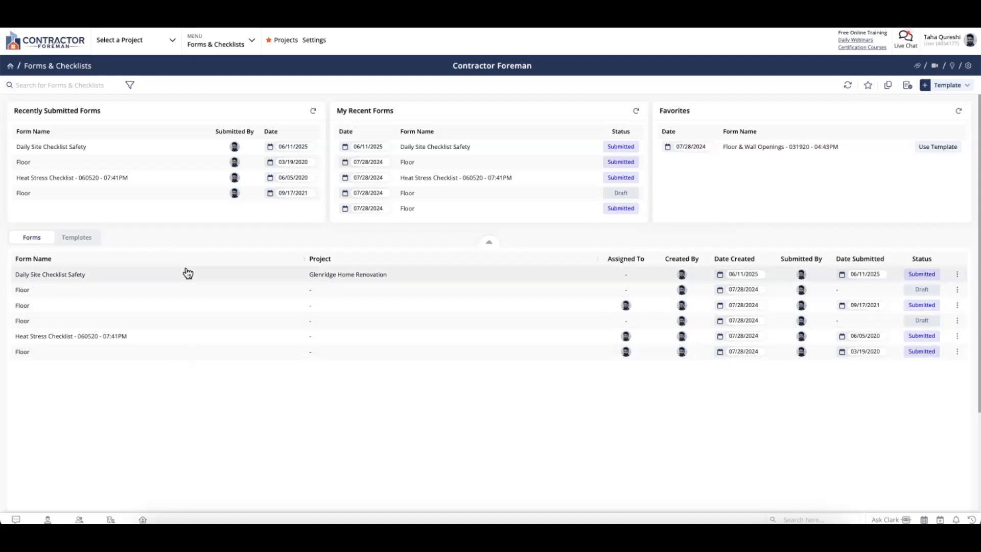
Step: Show the Templates list, check and dismiss the filter options, then open the forms help videos
click(90, 241)
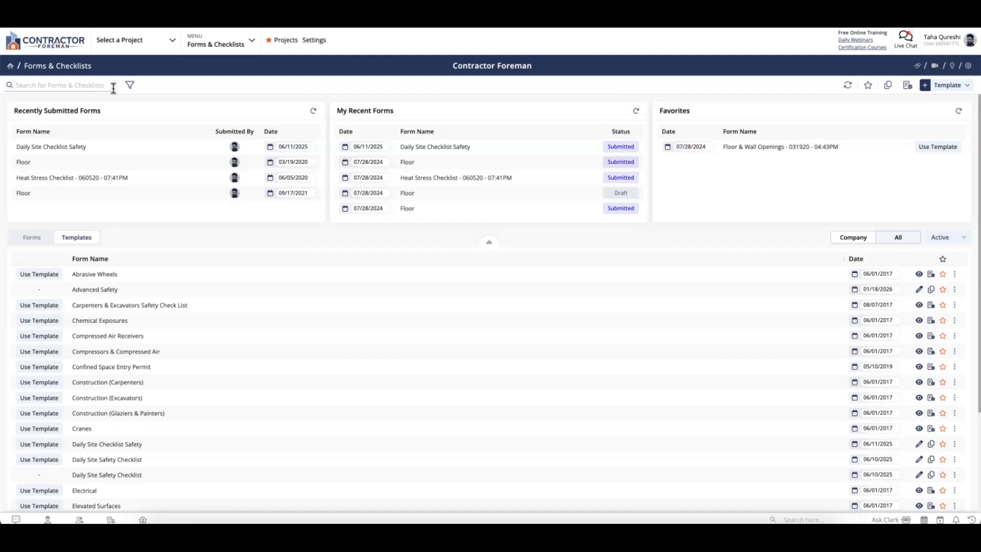
click(129, 85)
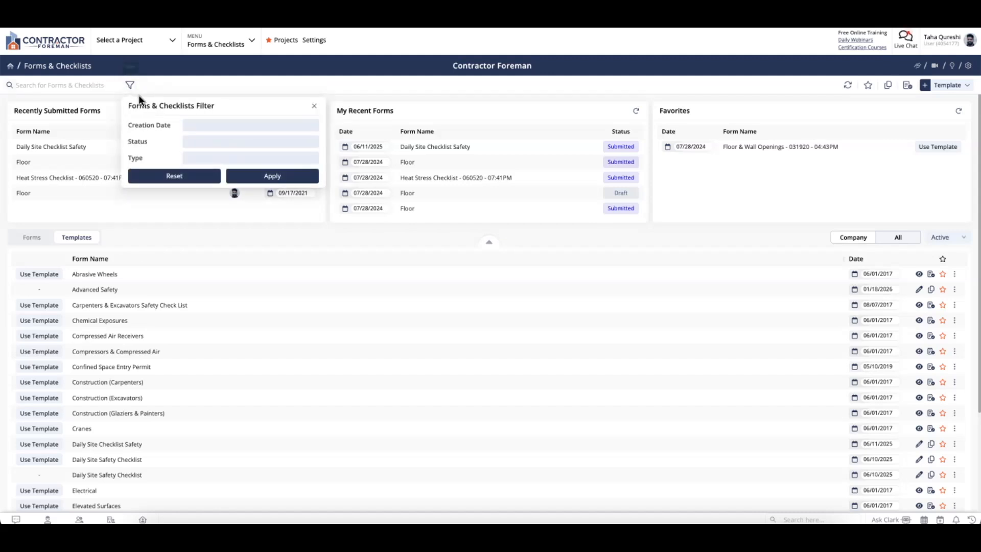
click(169, 90)
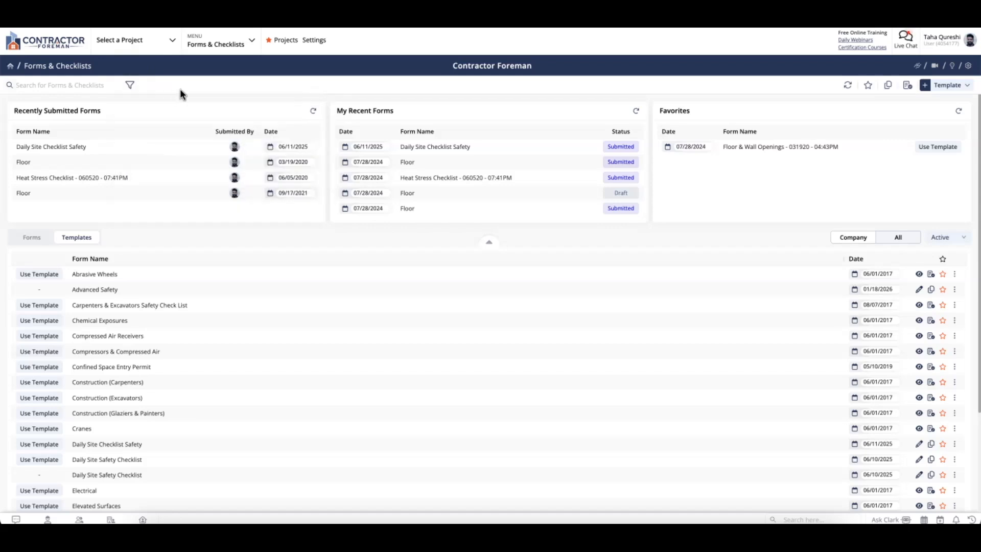
click(934, 67)
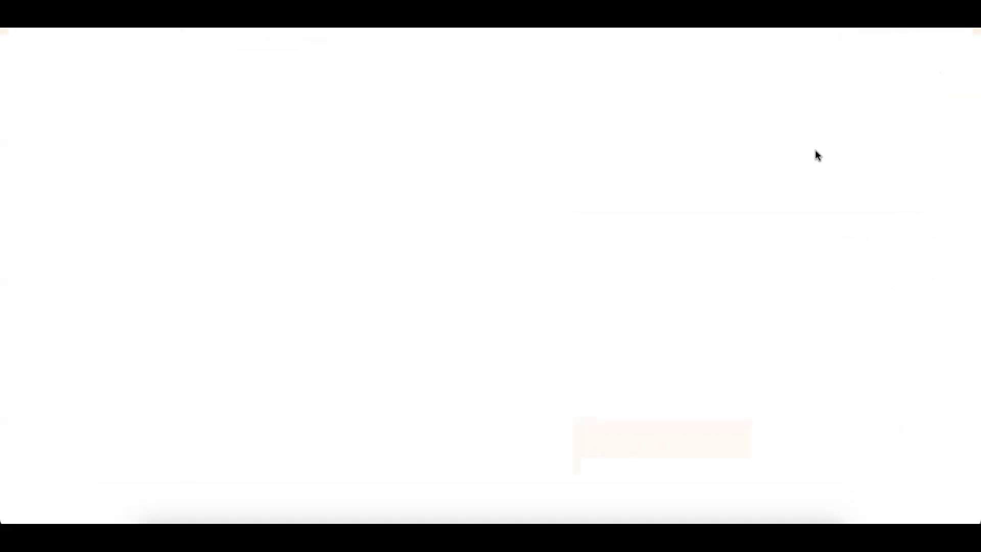
Step: Scroll through the Form and Checklist How-To's Knowledge Base page
scroll(688, 146, down, 1)
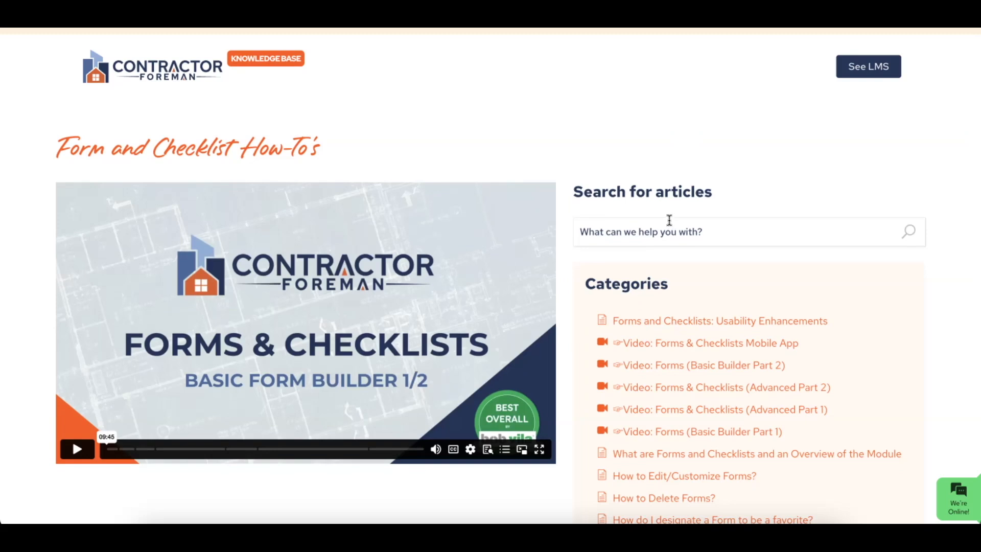
scroll(669, 223, down, 2)
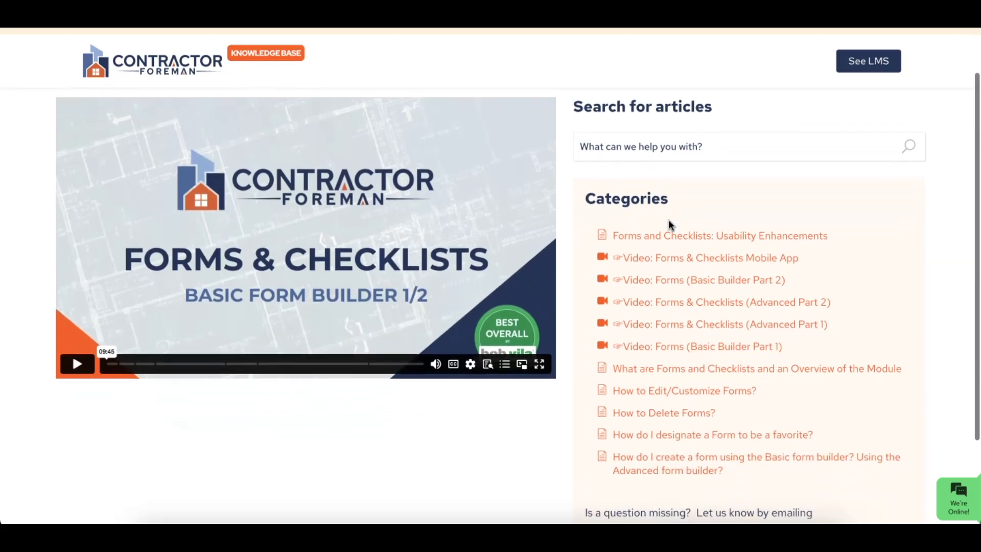
scroll(669, 221, down, 3)
scroll(670, 225, up, 5)
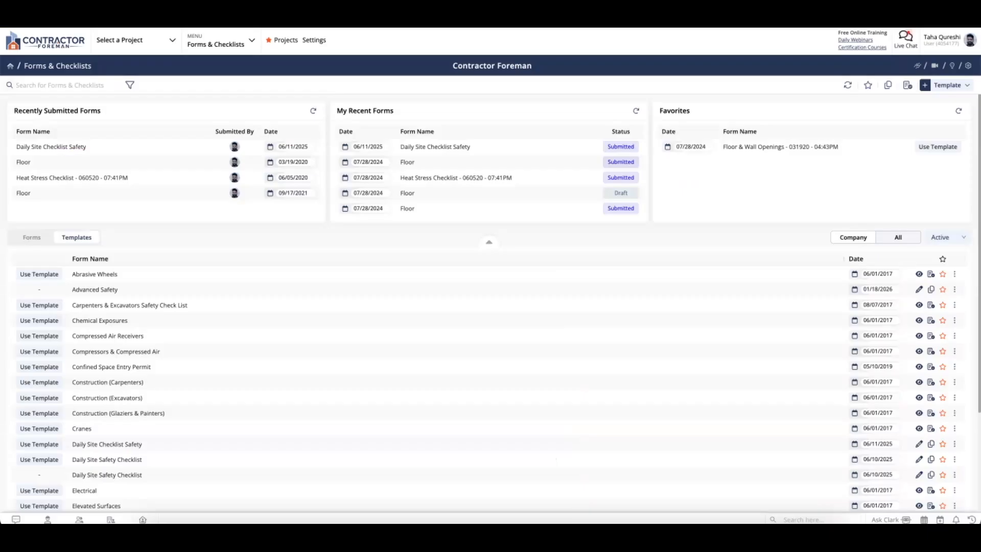
Step: View and dismiss the feature suggestion panel, then open the module settings' Generic Projects list
click(953, 66)
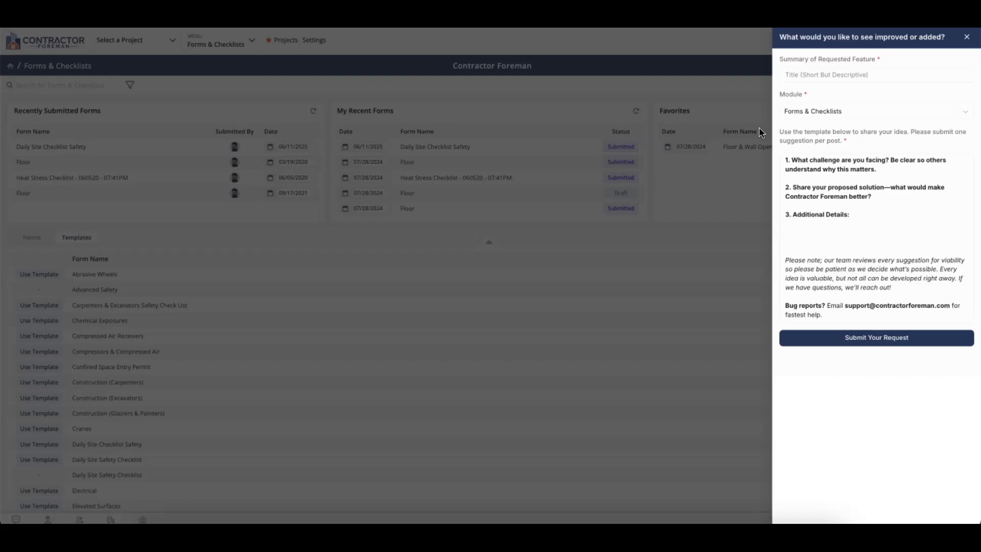
click(968, 38)
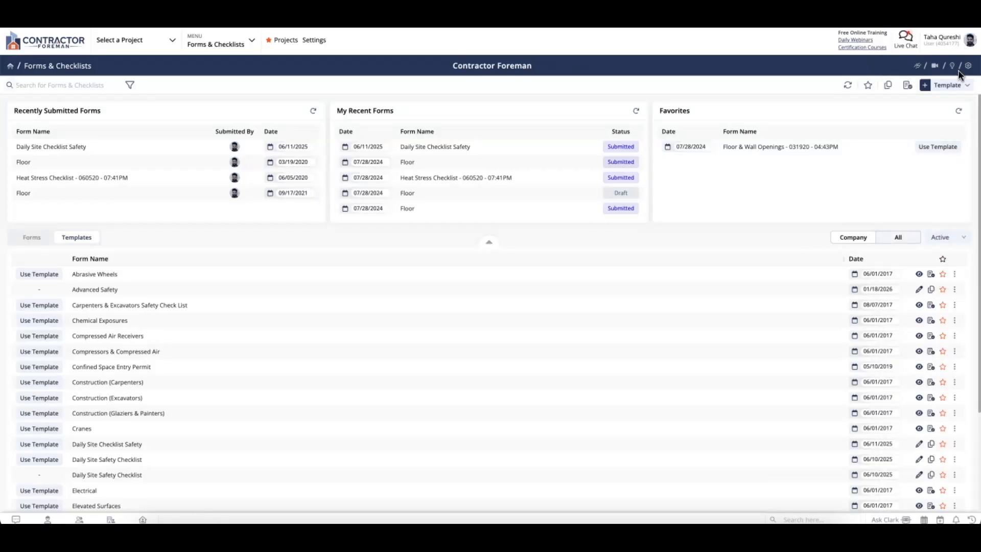
click(968, 68)
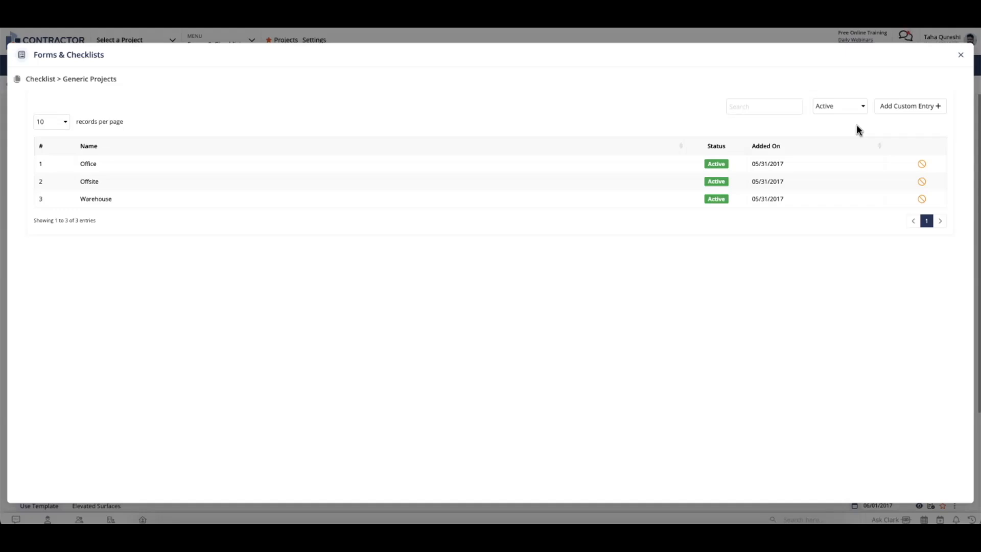
Step: Close the module settings and choose New Form (Basic) from the + Template menu
click(961, 55)
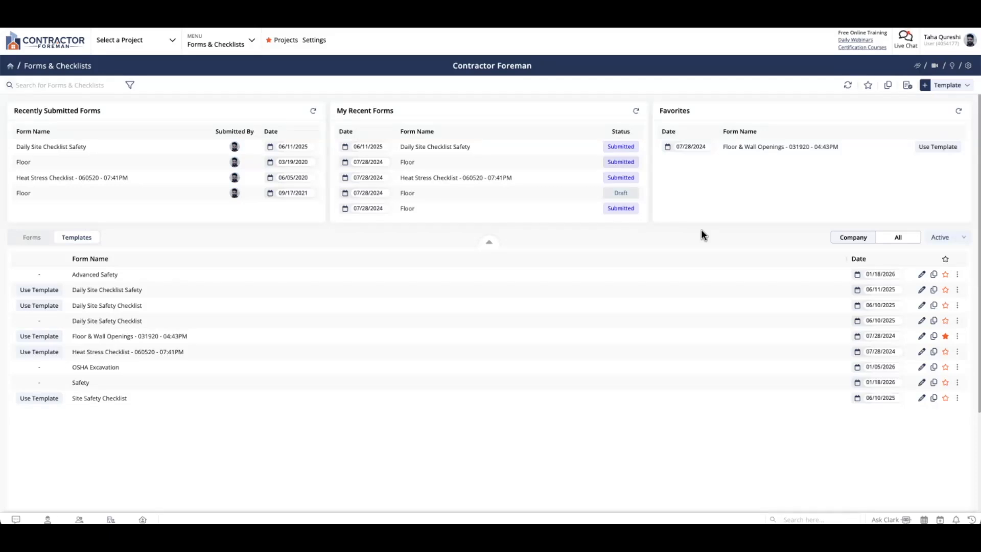
click(957, 89)
click(942, 104)
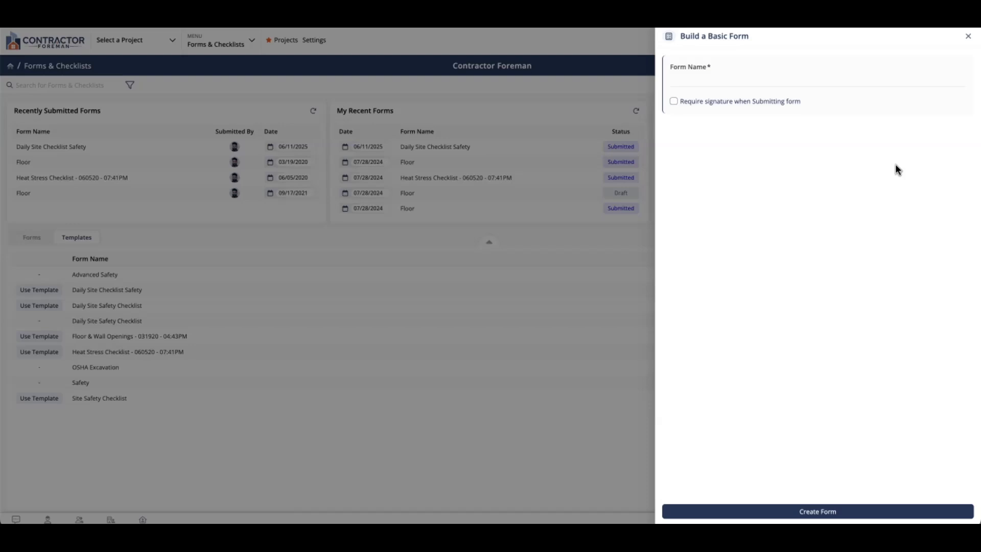
Step: Create a form named 'Daily Check-In' with 'Require signature when Submitting form' ticked
click(805, 77)
text(Daily Check)
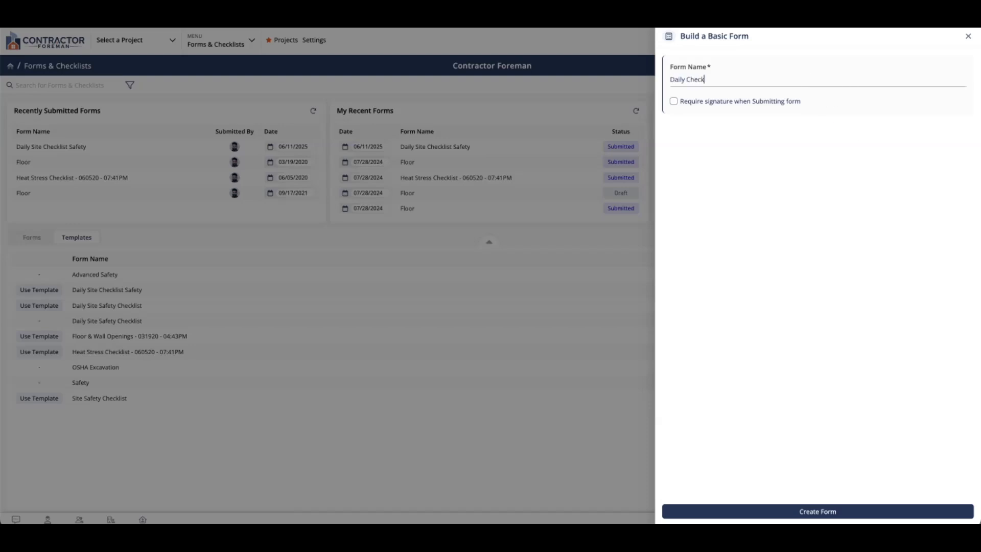
text(-In)
click(756, 109)
click(814, 511)
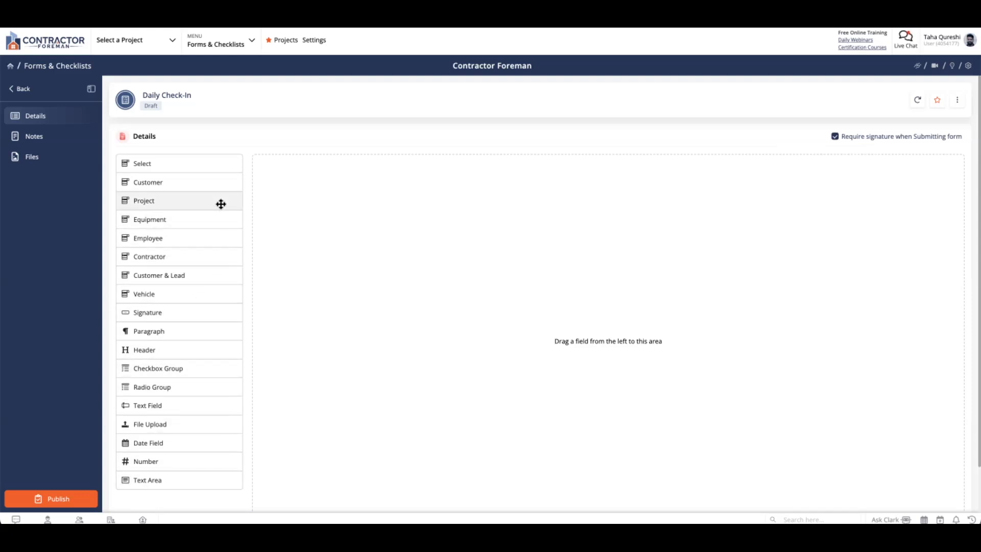
Step: Put an Employee field and a Radio Group field onto the Daily Check-In canvas
click(207, 245)
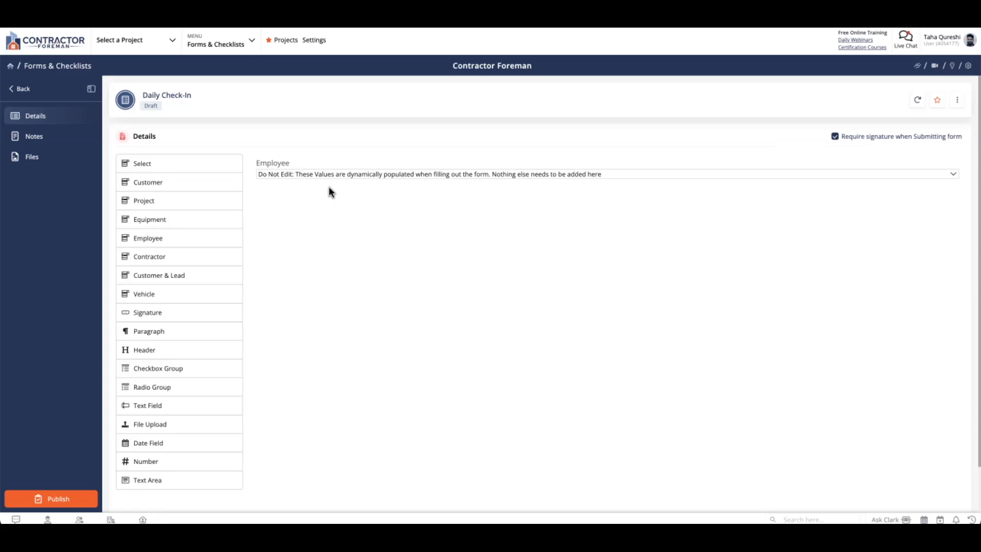
scroll(330, 187, down, 1)
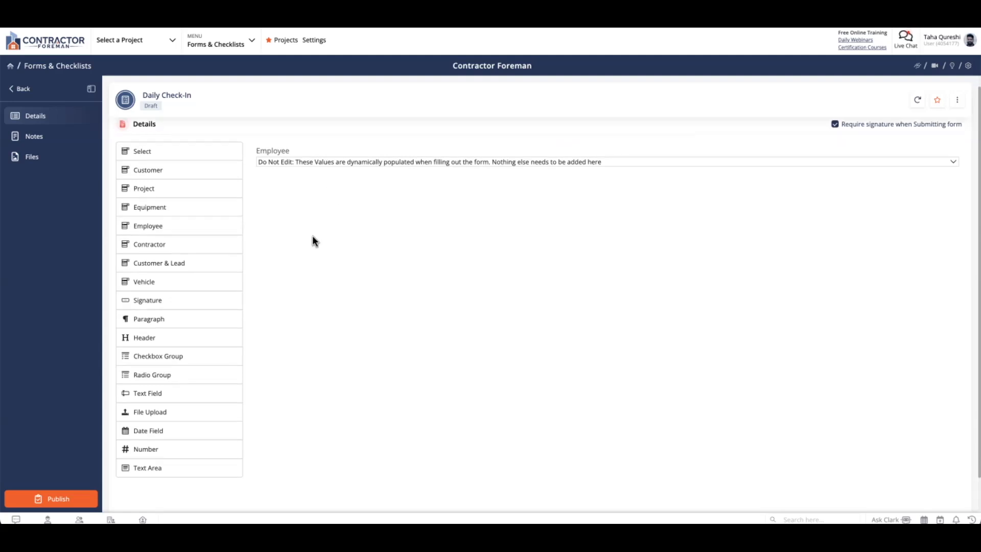
click(229, 374)
scroll(296, 331, up, 2)
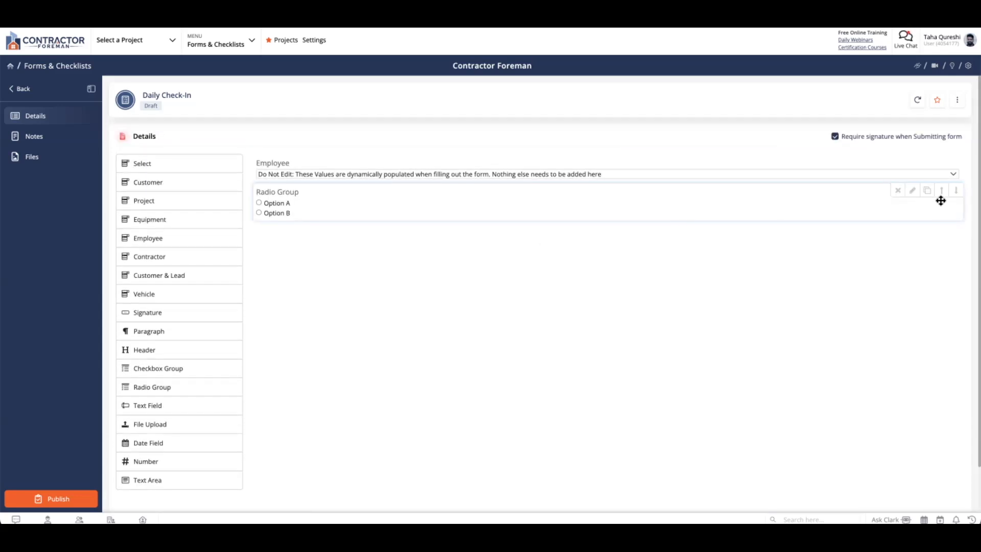
Step: Make the radio question required and label it 'Are you wearing all required PPE?'
click(913, 193)
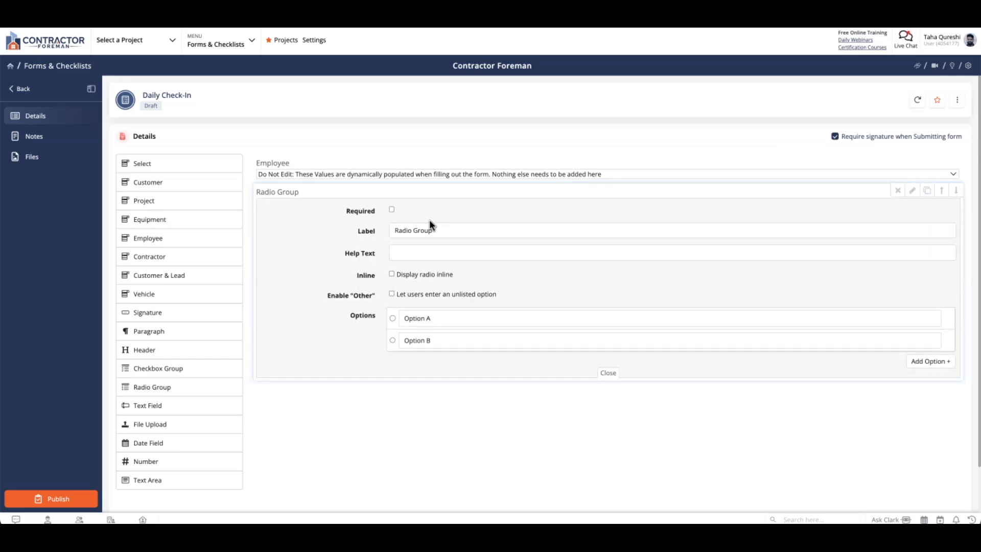
click(392, 210)
triple_click(434, 230)
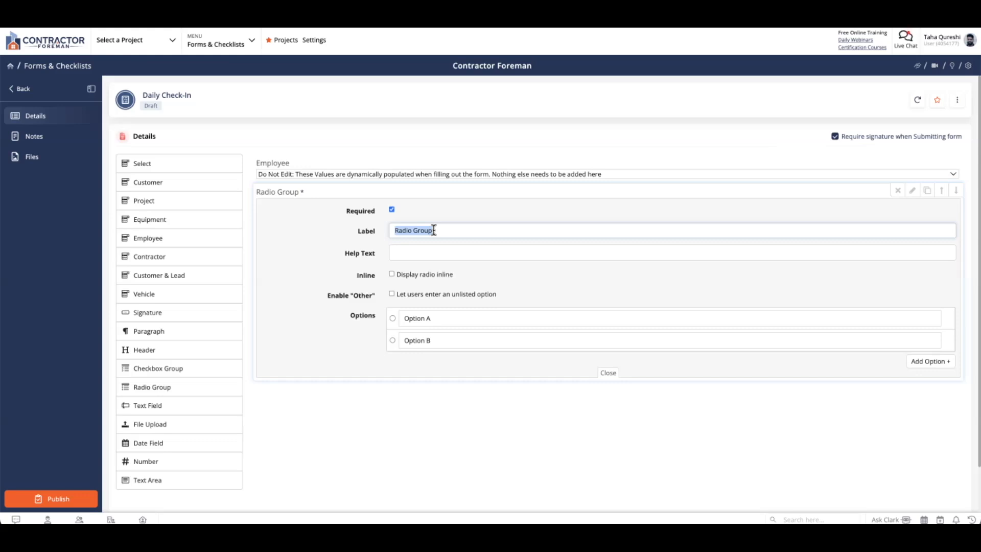
text(Are you wea)
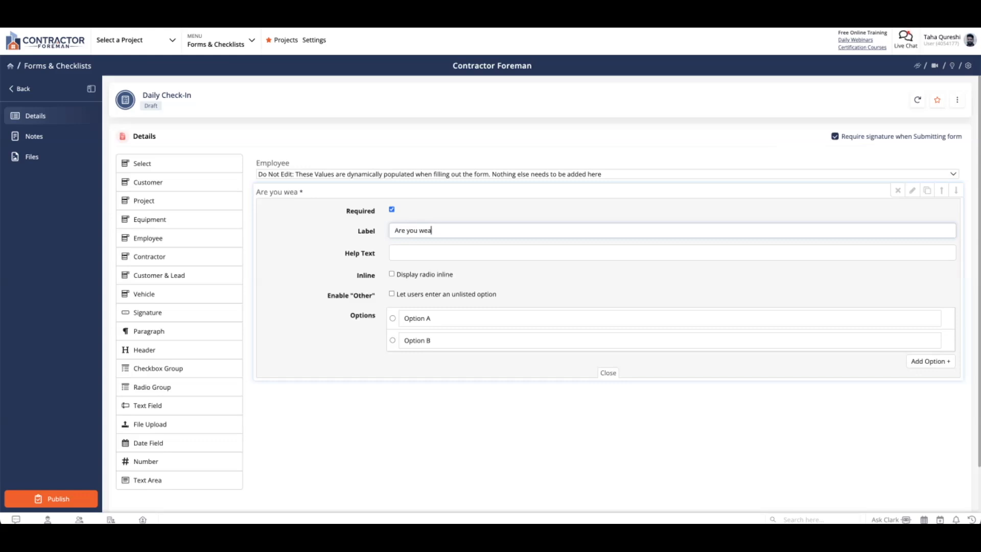
text(ring all required PPE?)
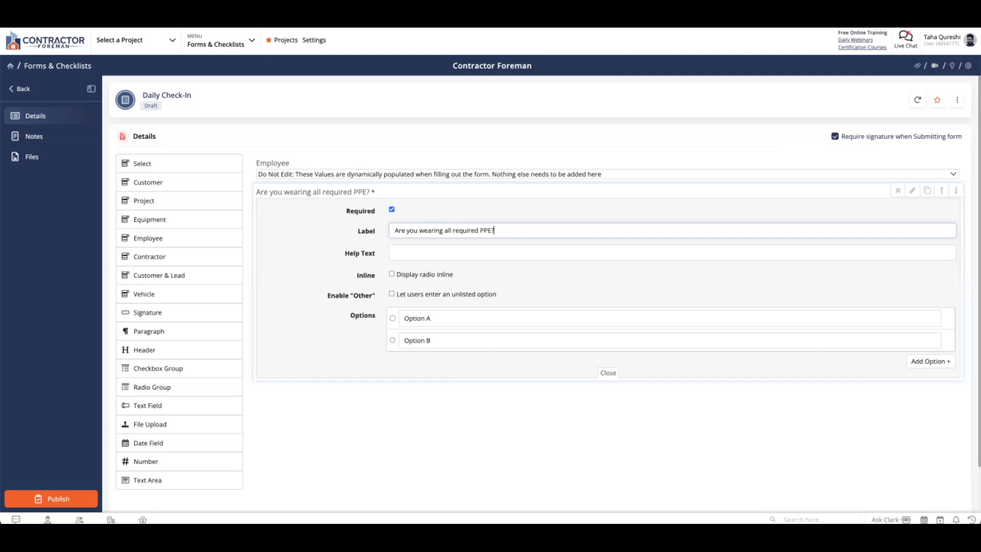
Step: Change its answers to 'Yes' and 'No - Please speak with Site Super'
click(431, 318)
triple_click(432, 318)
text(Yes)
triple_click(455, 340)
text(No -)
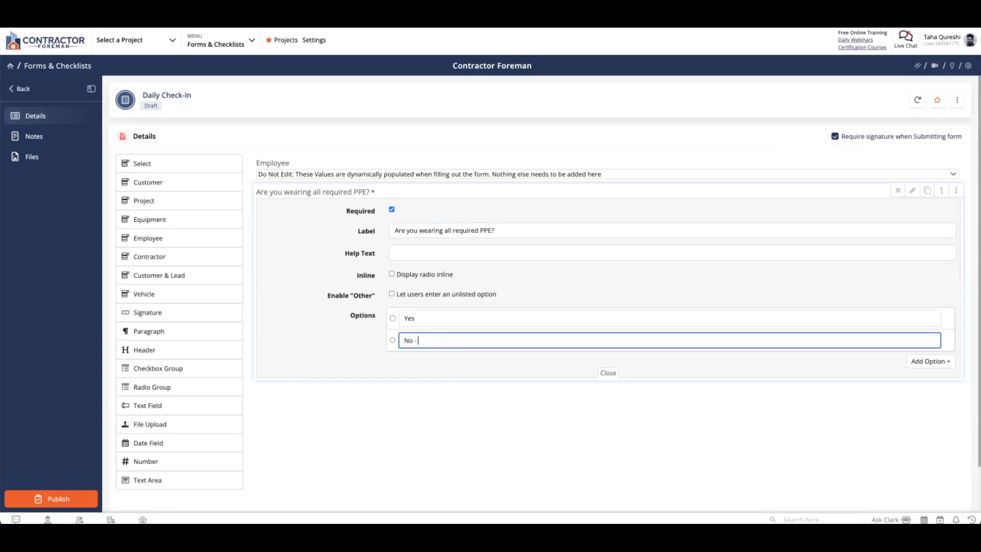
text( Please speak with Site Super)
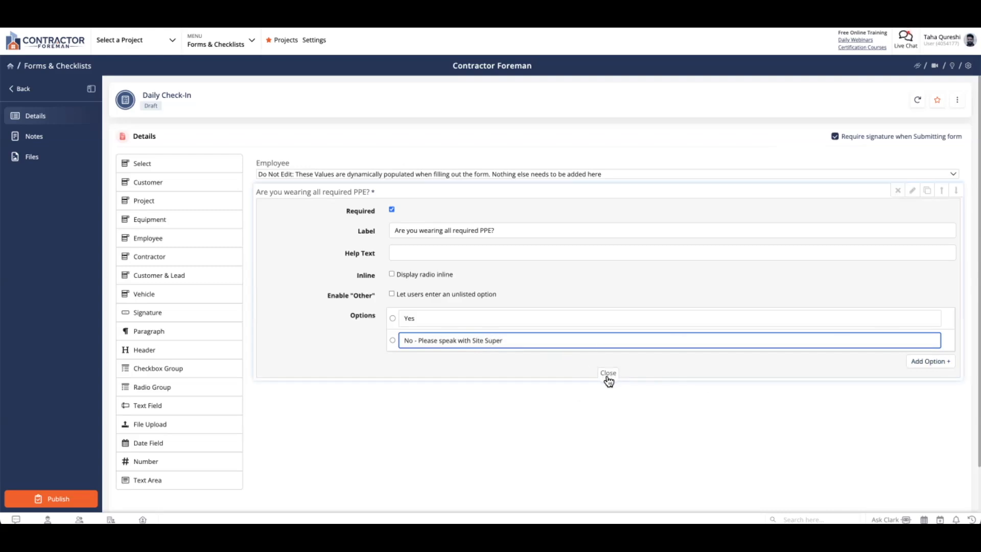
click(609, 373)
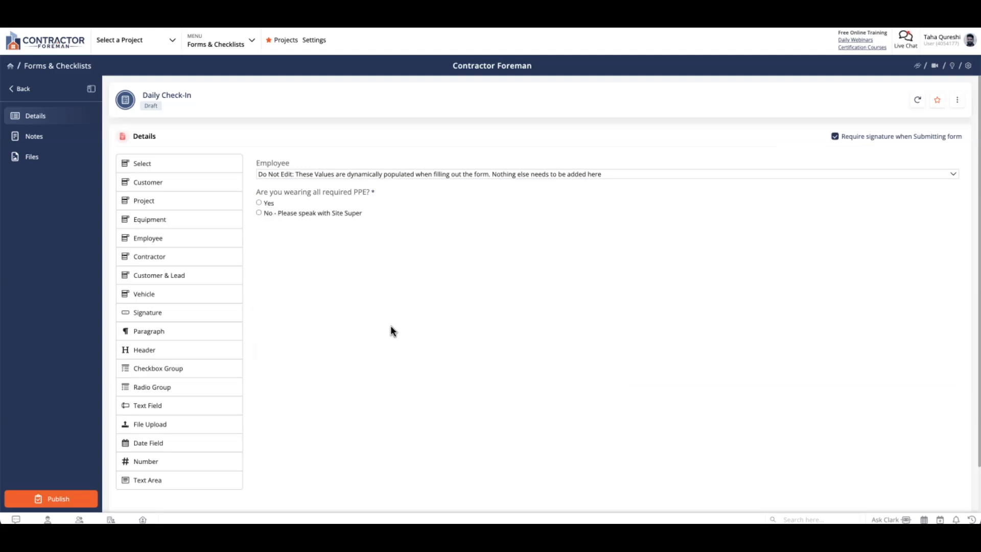
Step: Add a Text Field labelled 'Are there any Site Obstacles that need to be reported?'
click(189, 405)
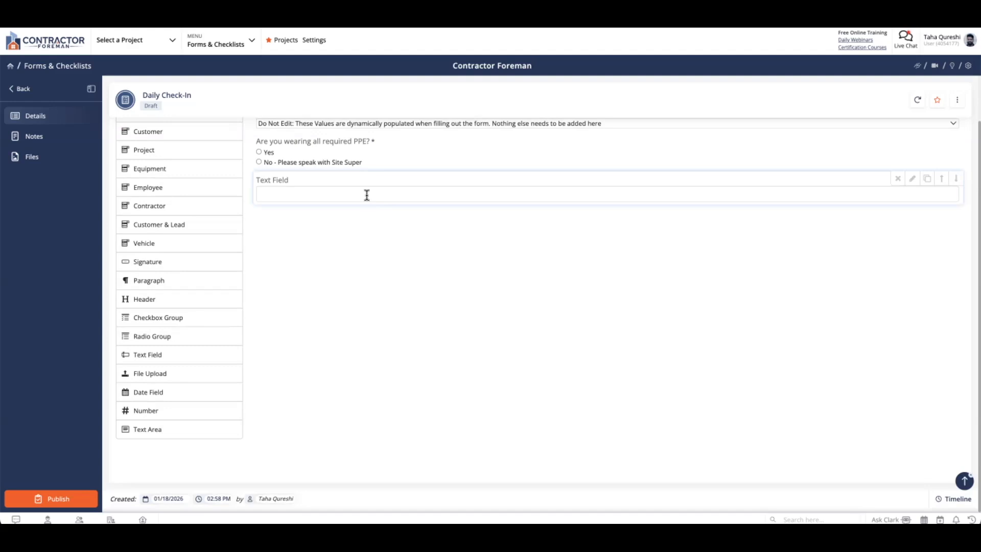
click(913, 178)
triple_click(613, 222)
text(Are there)
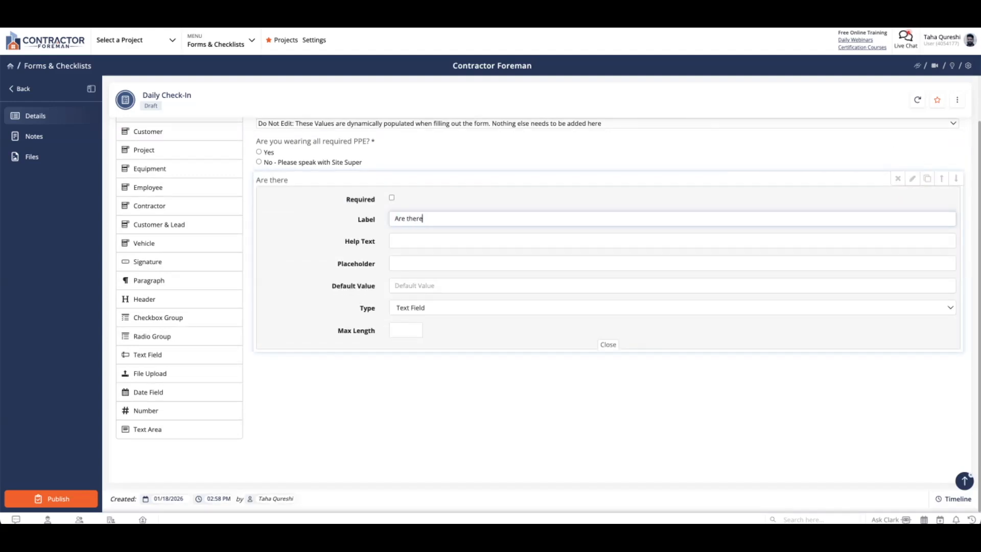
text( any Site Obstacles tha)
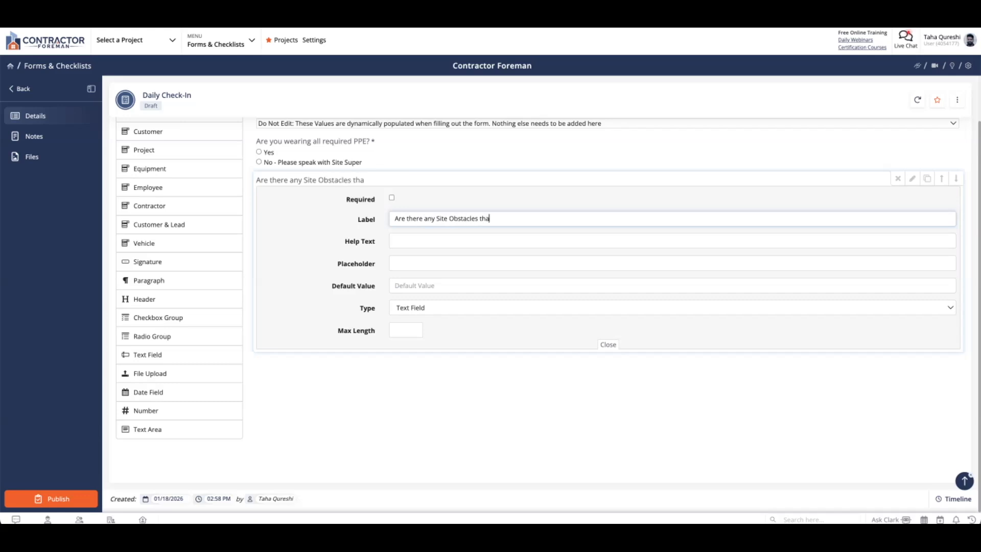
text(t need to be repo)
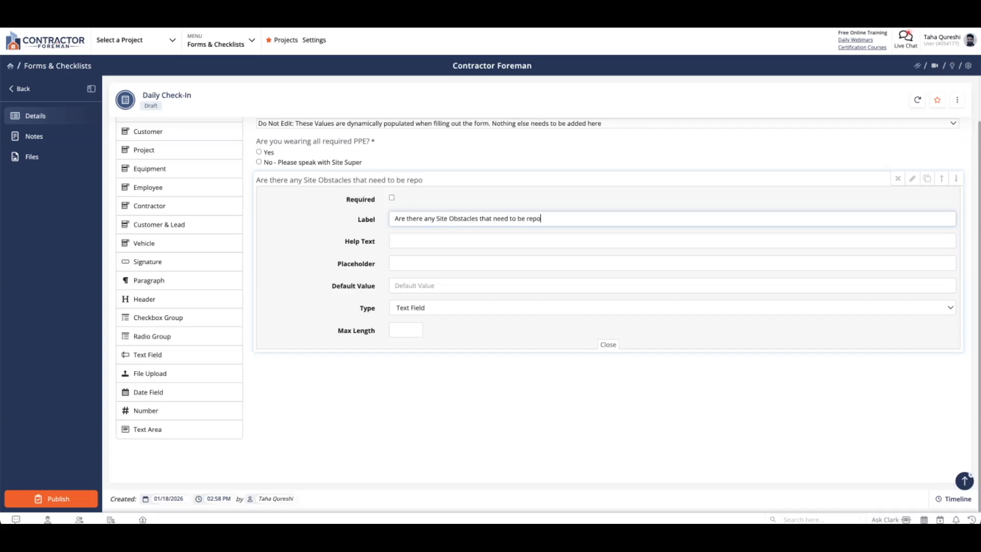
text(rted?)
scroll(440, 336, up, 1)
scroll(480, 326, down, 1)
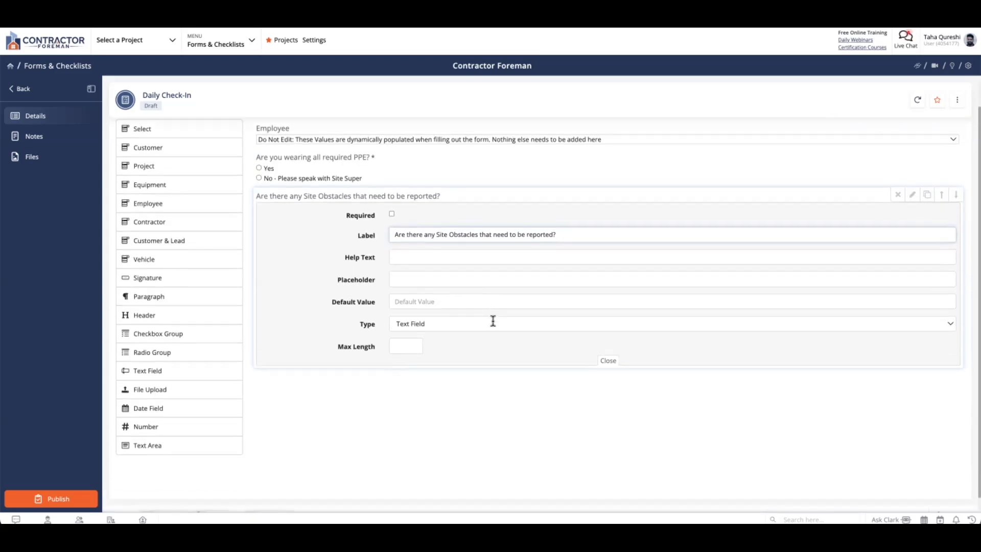
click(608, 353)
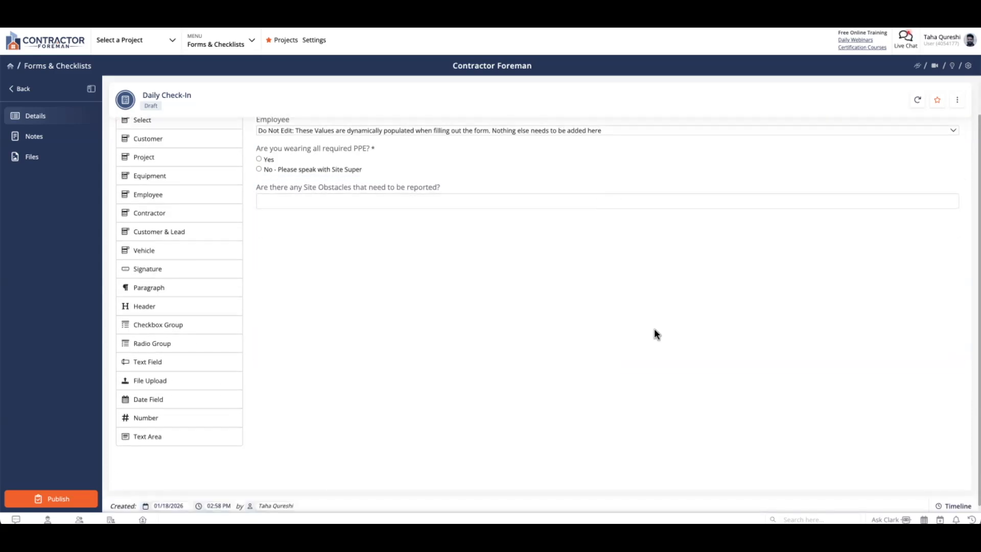
scroll(681, 327, up, 1)
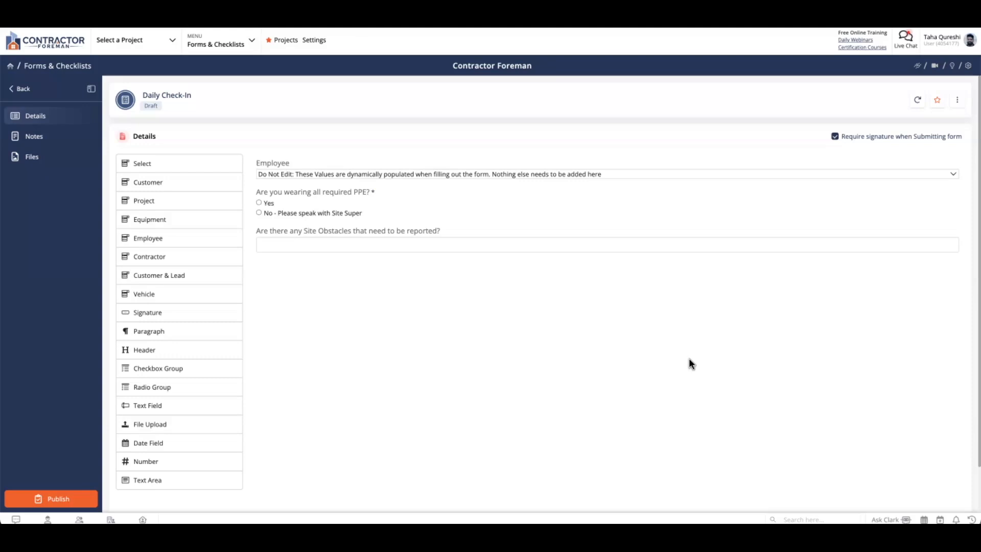
Step: Check the Daily Check-In form's Draft status options, then publish it as Published: Ready to Use
click(156, 107)
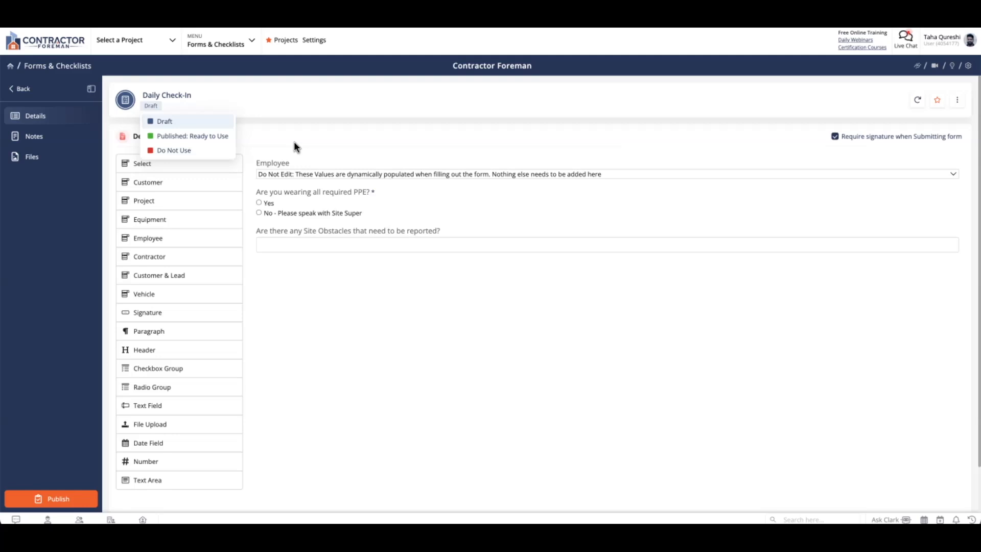
click(306, 147)
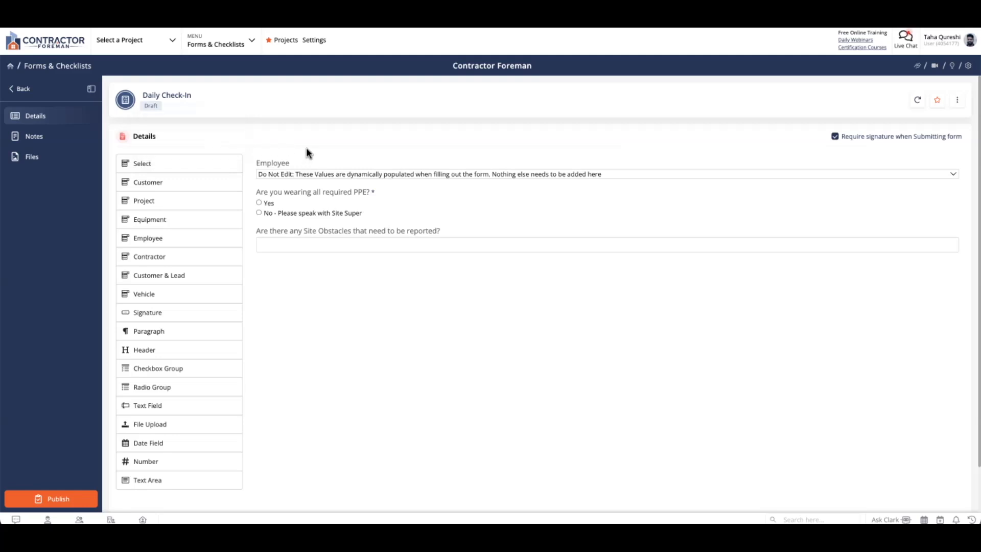
click(83, 504)
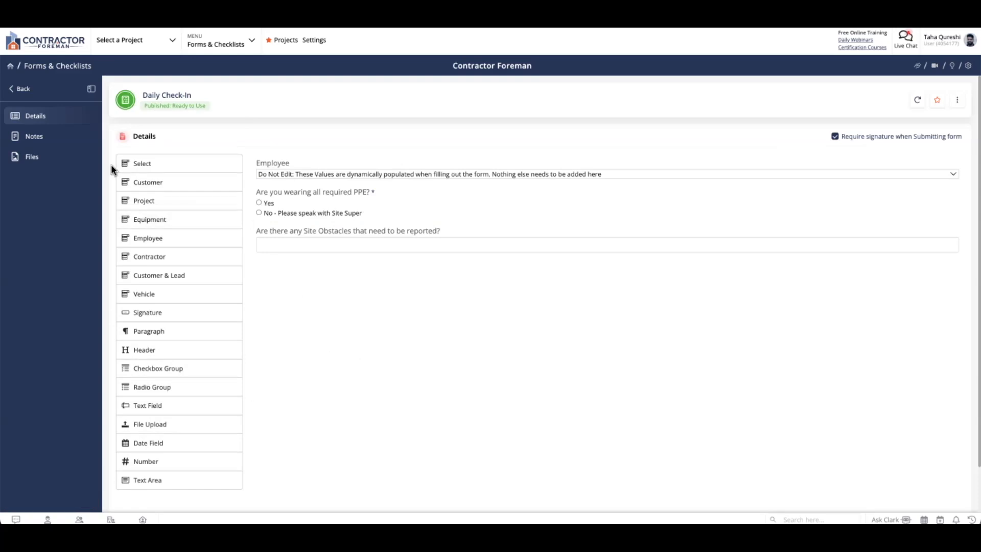
Step: Look over the form's Notes, Files, Details and More actions, then go back to the Templates list
click(64, 145)
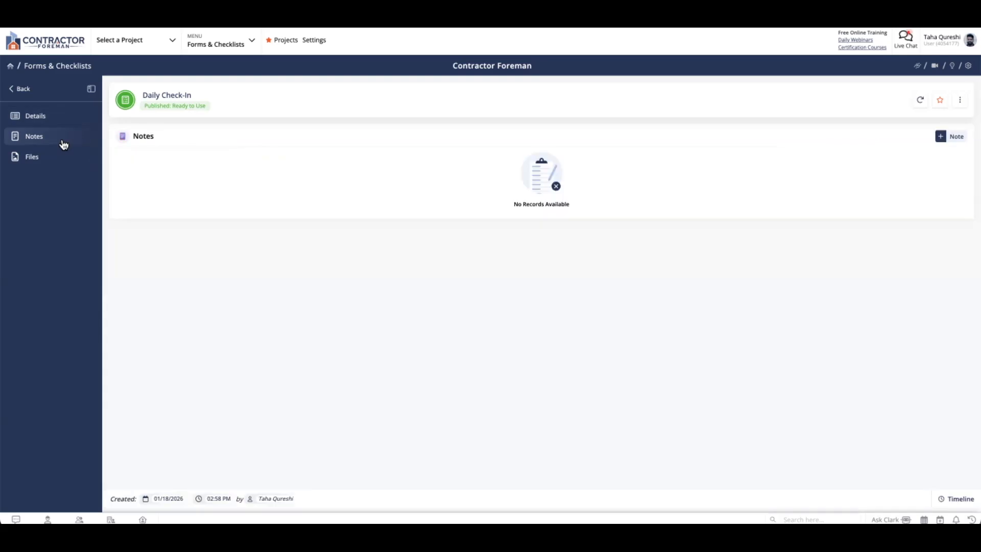
click(62, 162)
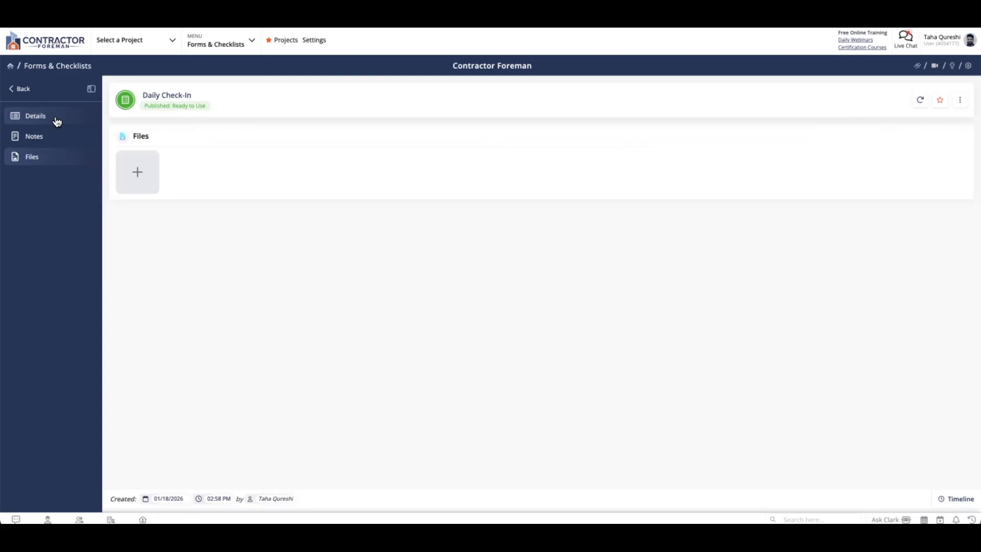
click(57, 121)
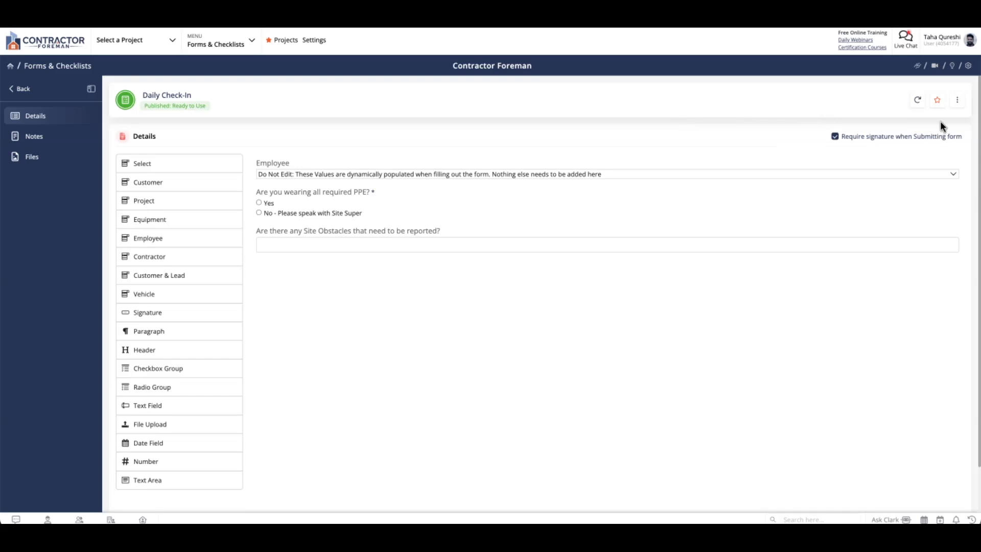
click(959, 104)
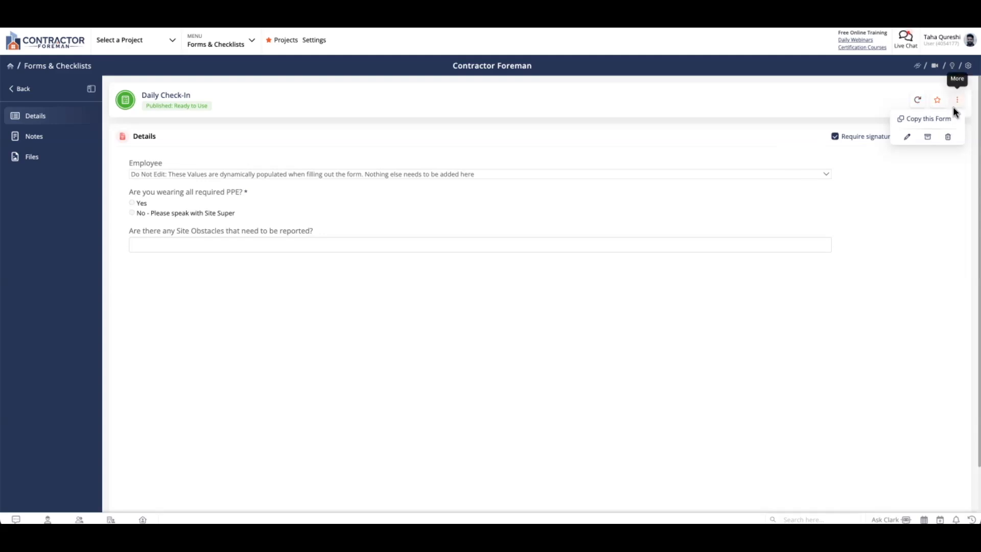
click(907, 138)
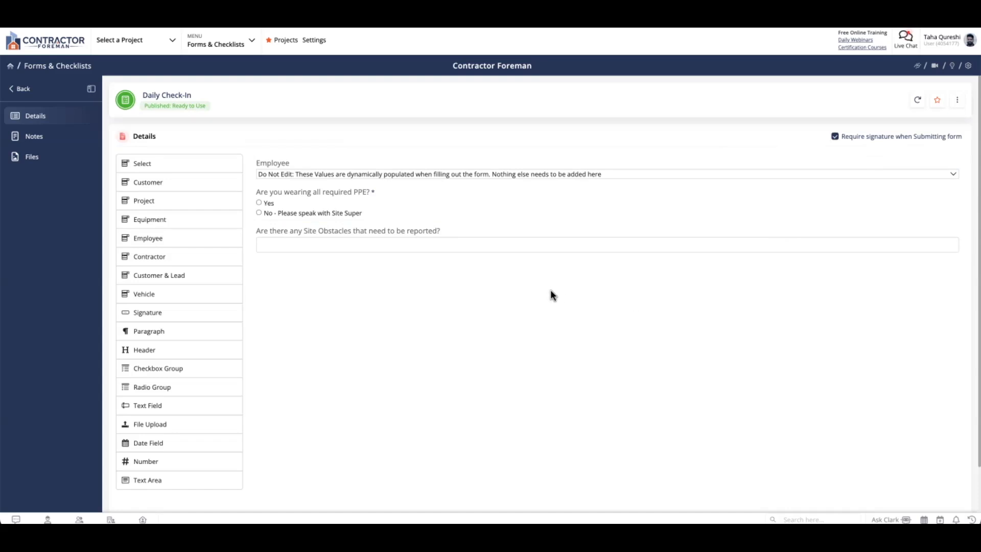
click(25, 93)
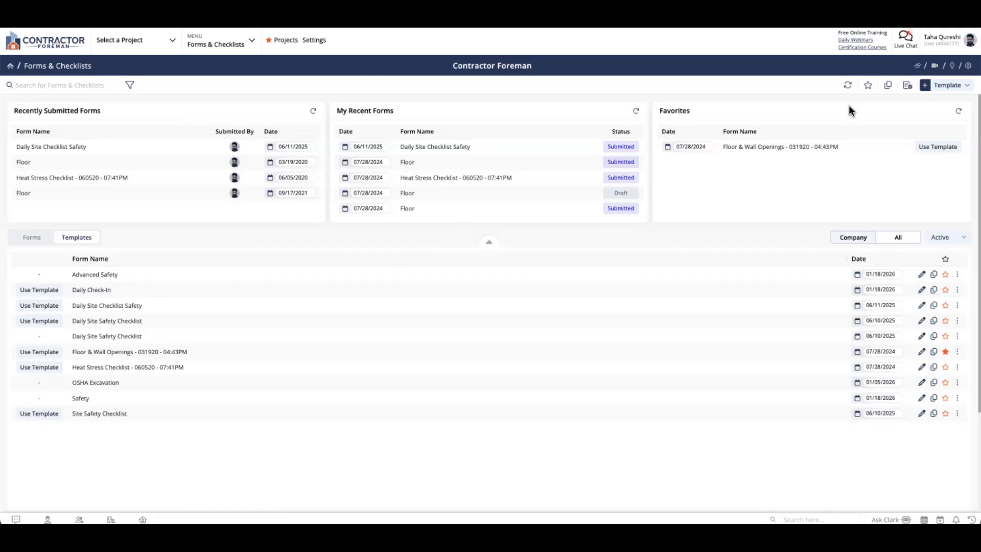
Step: Start a new advanced form, name it 'Incident Review', and create it
click(959, 86)
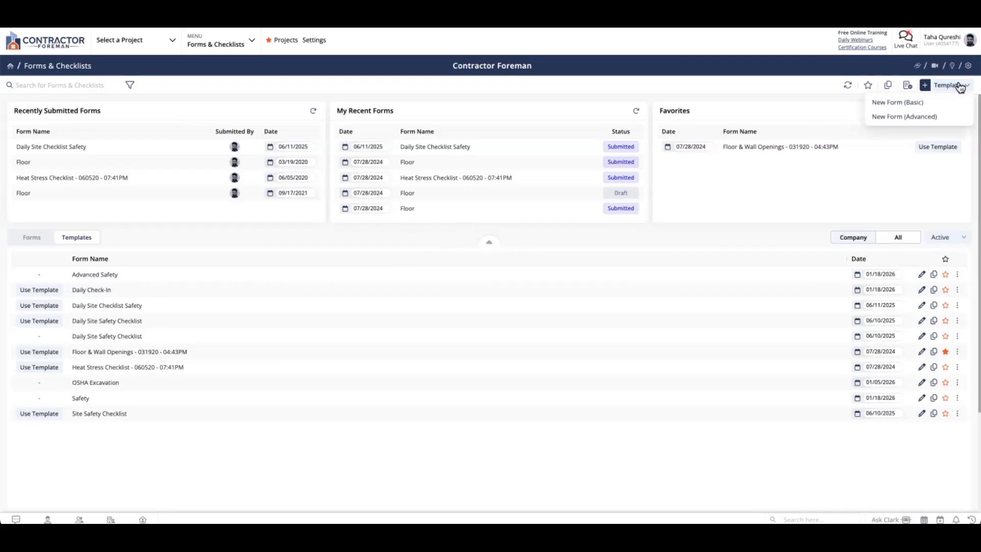
click(920, 118)
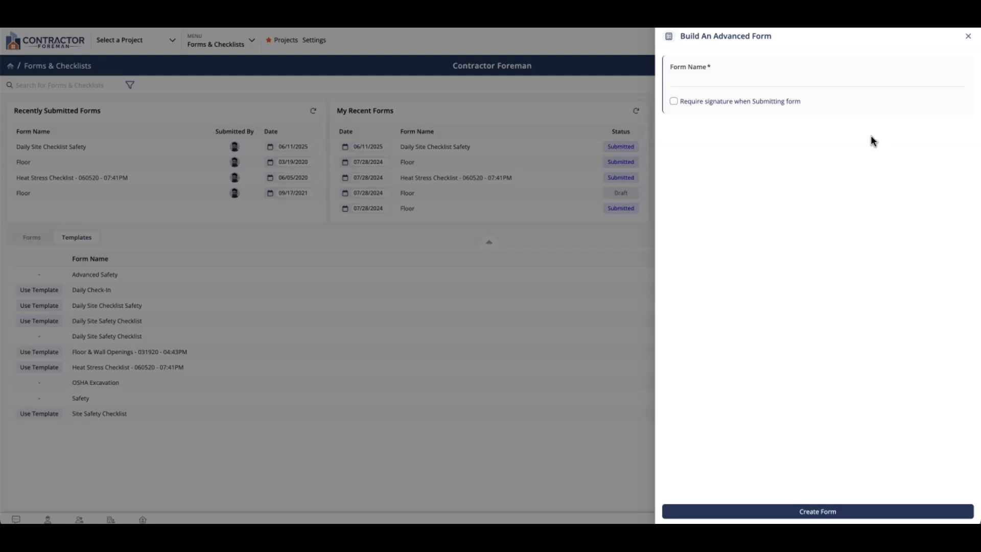
click(848, 83)
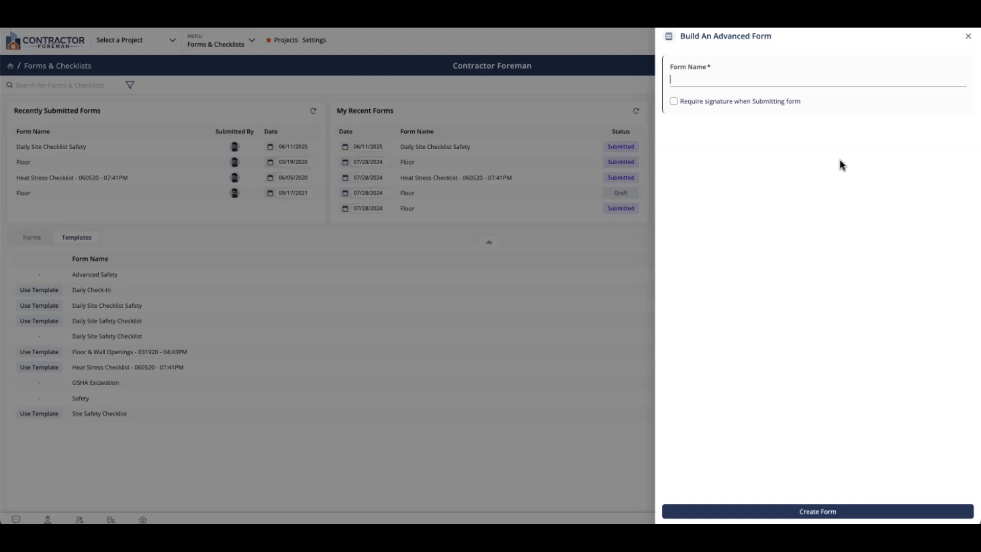
text(Incident F)
text(eview)
click(813, 512)
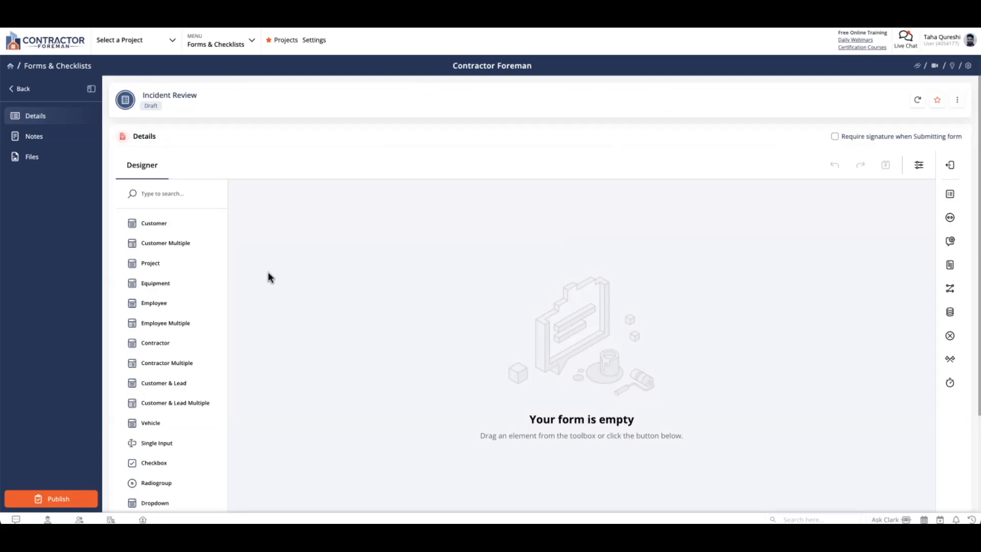
Step: Drag Project, Equipment and Employee Multiple questions from the toolbox onto the Incident Review canvas
scroll(182, 223, down, 2)
scroll(182, 220, down, 2)
scroll(180, 219, up, 5)
scroll(191, 274, down, 3)
scroll(190, 276, up, 3)
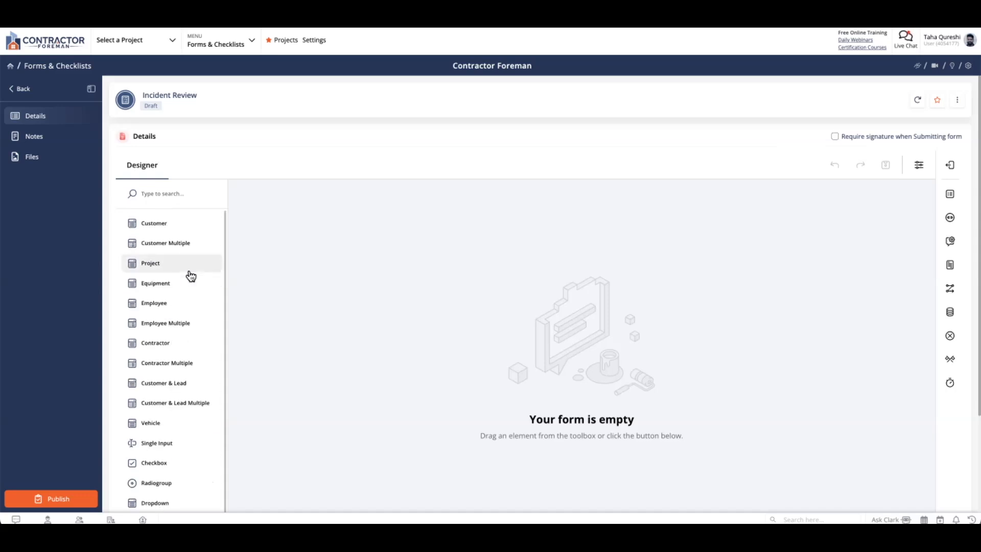
drag(188, 270, 186, 269)
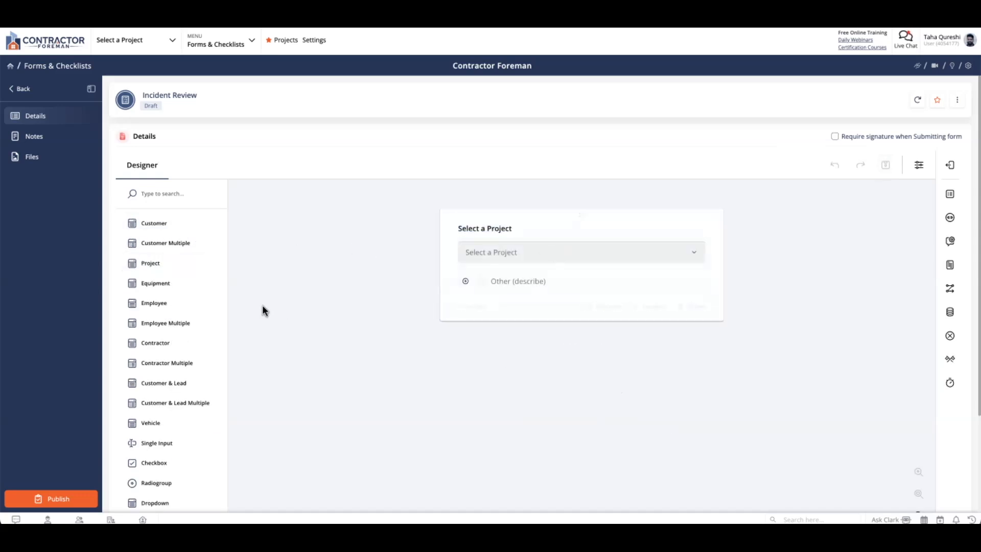
drag(196, 286, 312, 271)
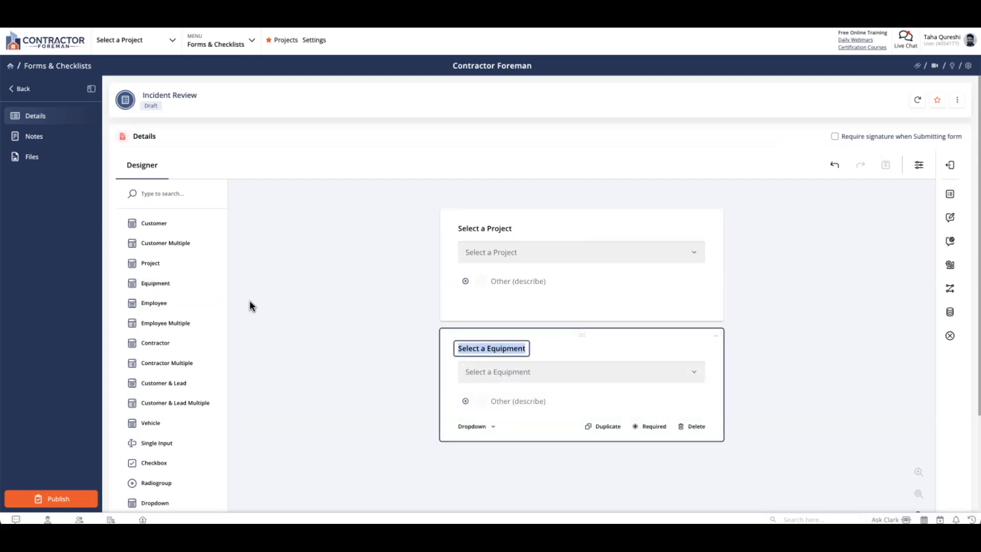
drag(188, 330, 313, 307)
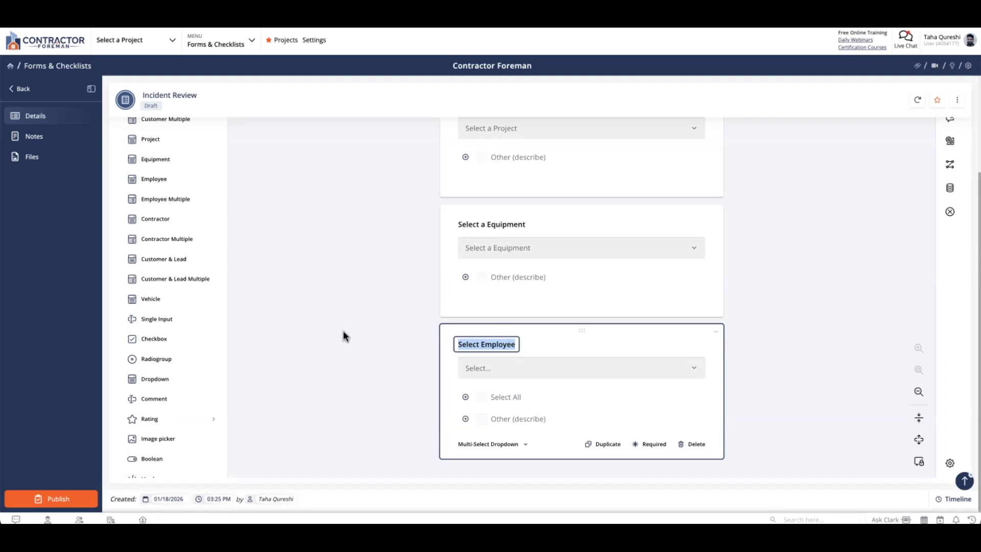
Step: Add a radio question titled 'Was this incident avoidable and covered during Safety Training?'
click(184, 361)
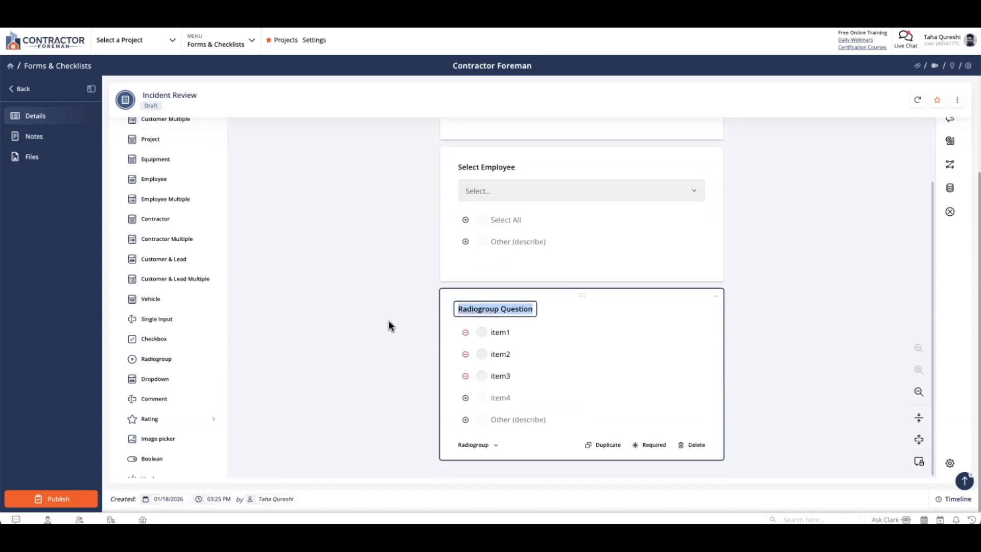
text(Was this inc)
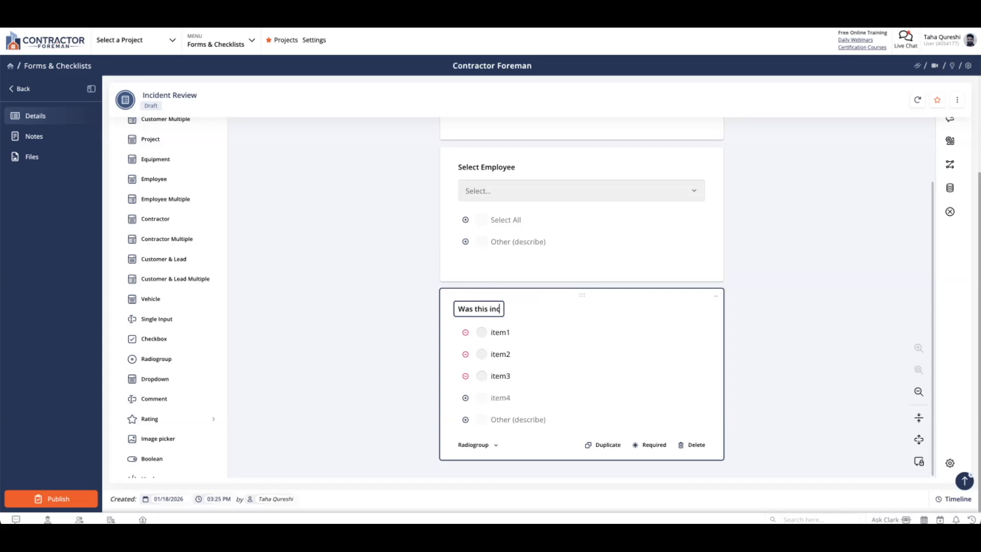
text(ident avoidable and covered during Safety Trainnig?)
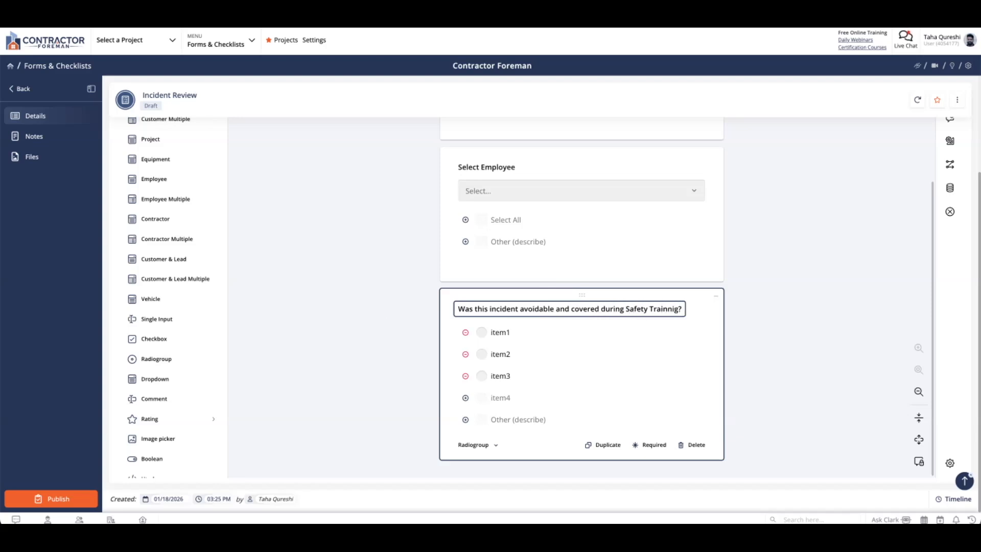
Step: Rename the radio answers to Yes, No and Safety Training did not cover
click(499, 332)
text(Yes)
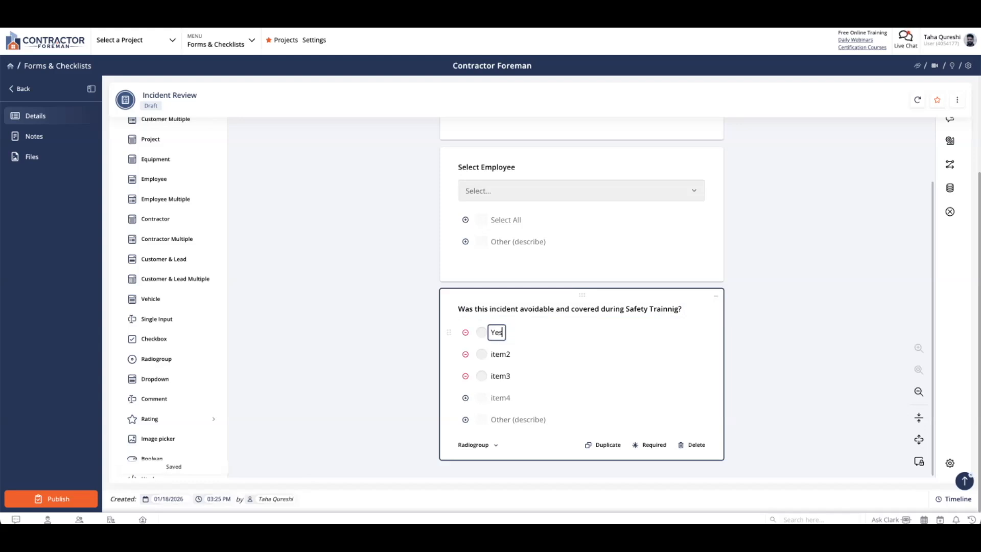
click(502, 354)
text(No)
click(506, 373)
text(Saf)
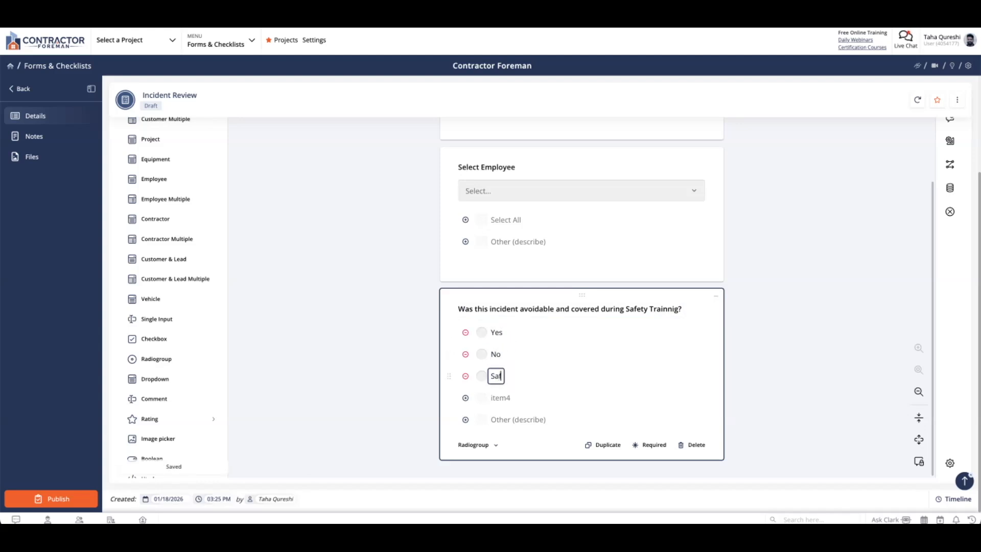
text(ety Training did not cover)
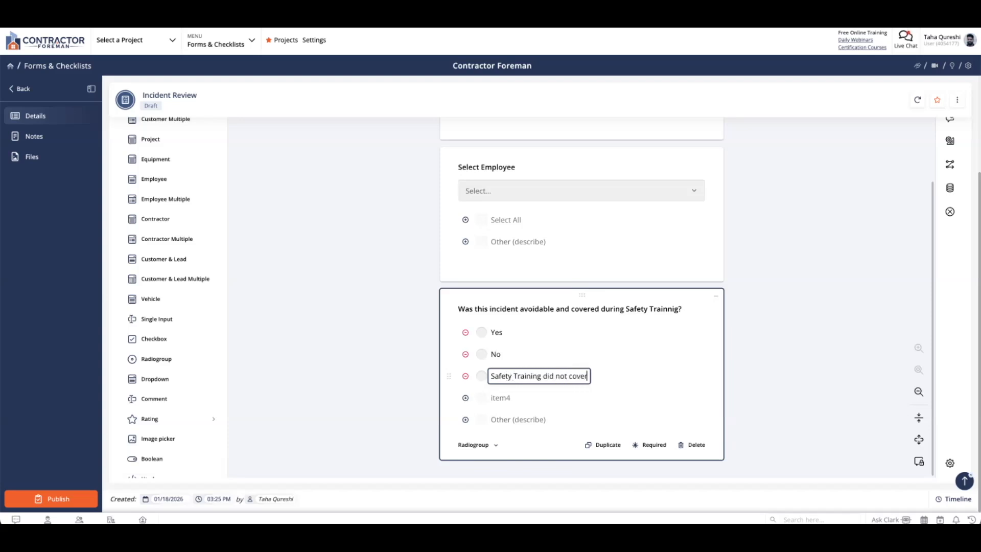
click(743, 305)
scroll(743, 305, up, 6)
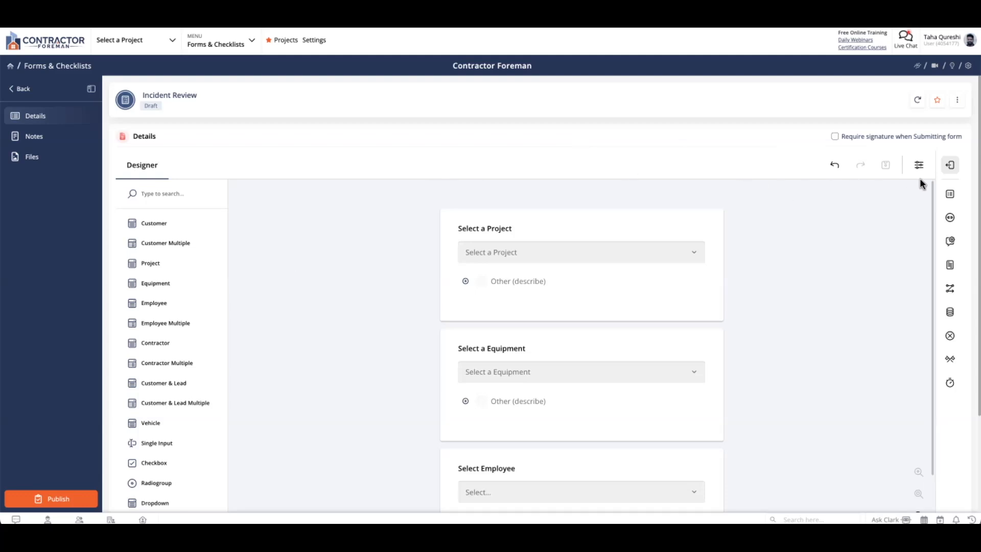
Step: Step through the General, Navigation, Question, Pages, Conditions, Data, Validation and Thank You Page settings
click(949, 195)
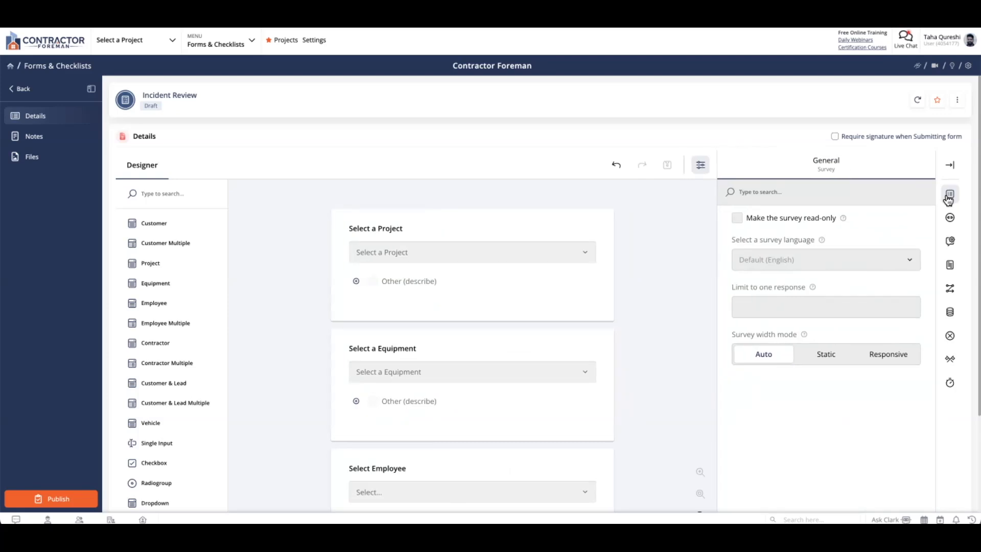
click(950, 219)
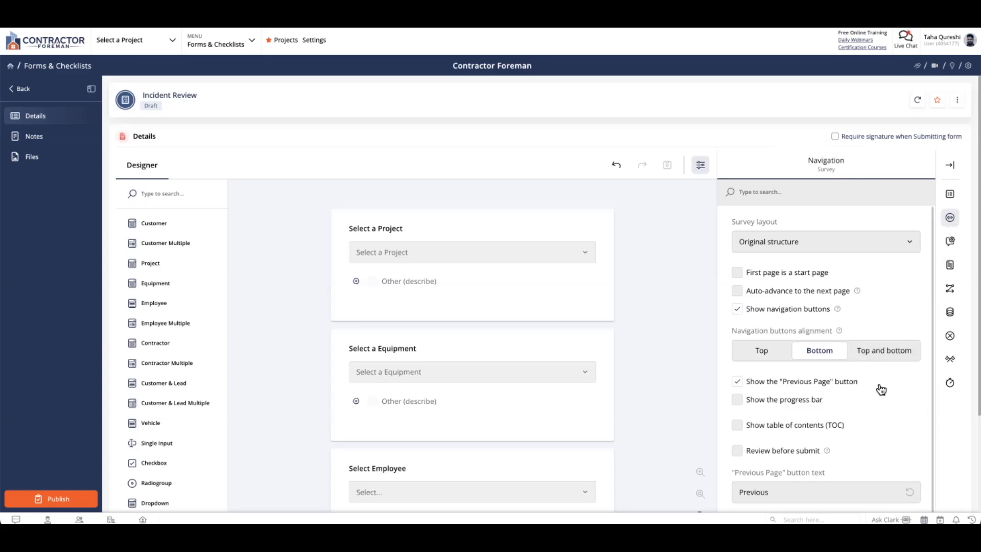
click(951, 241)
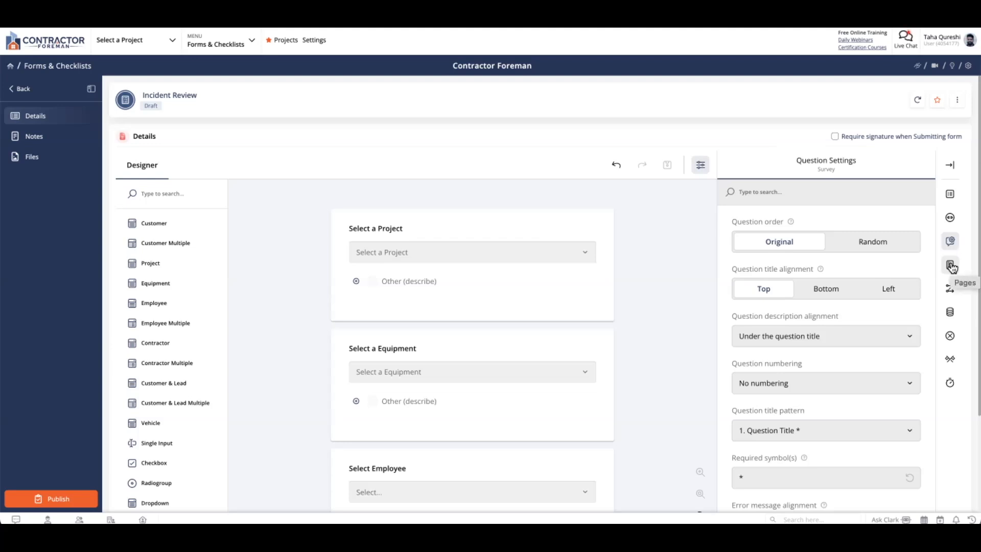
click(952, 266)
click(950, 289)
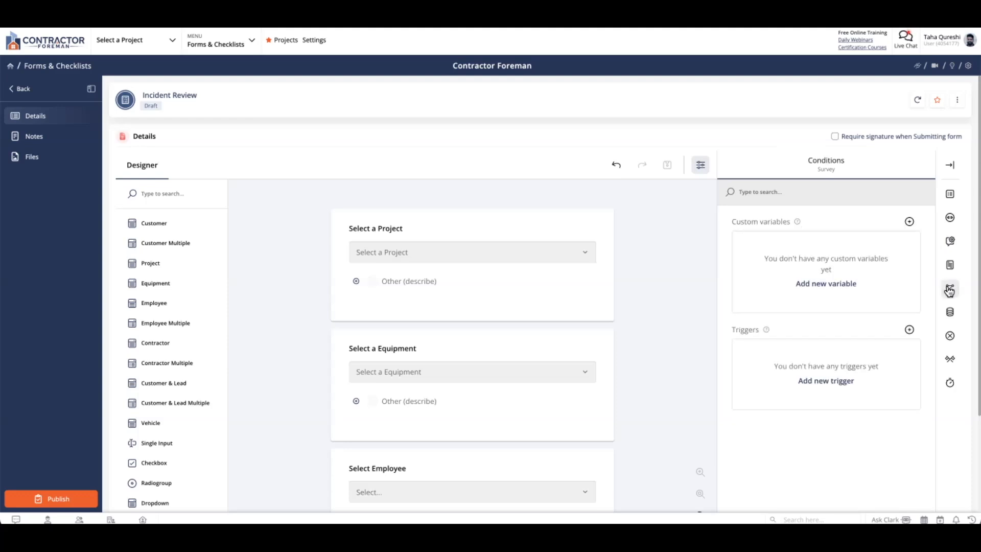
click(950, 312)
click(951, 338)
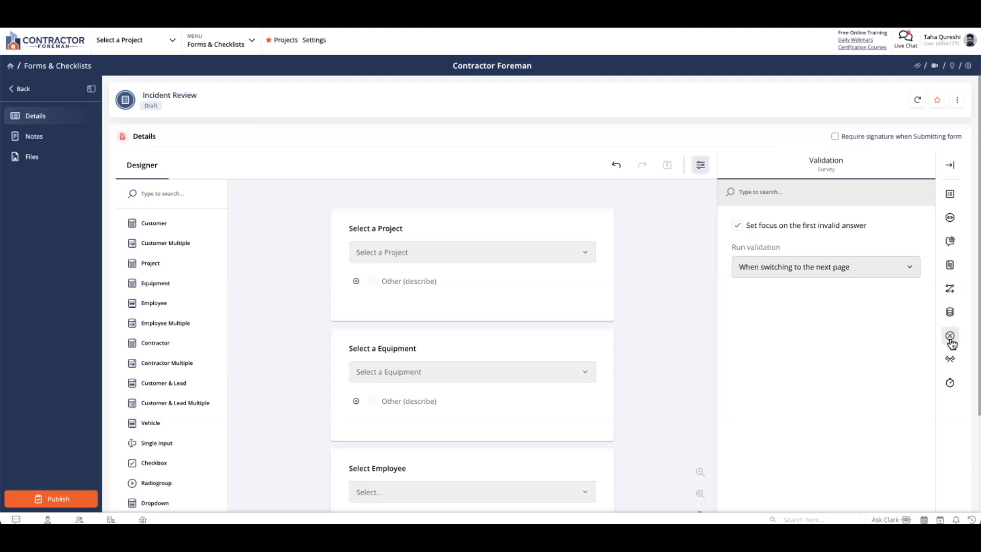
click(951, 359)
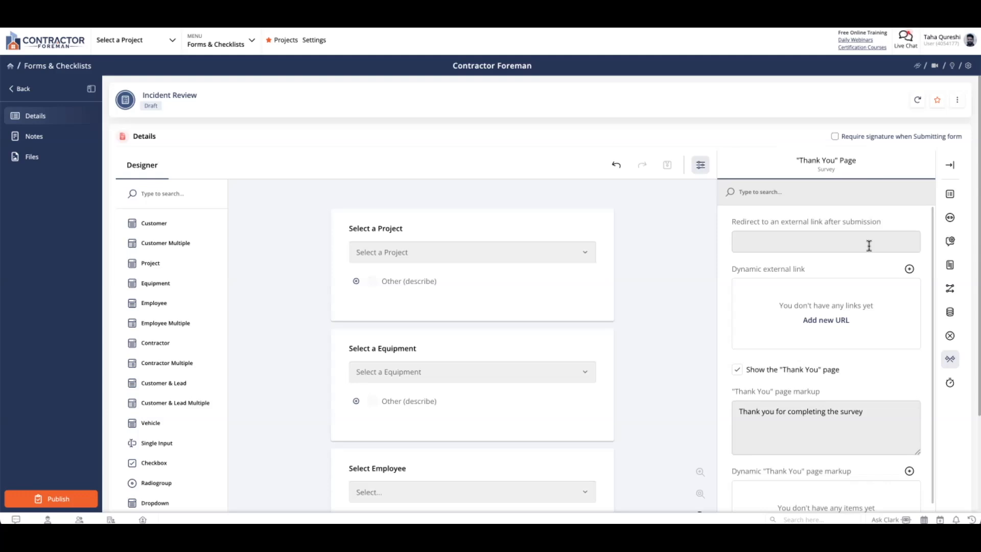
Step: Publish the Incident Review form and go back to Forms & Checklists
click(74, 498)
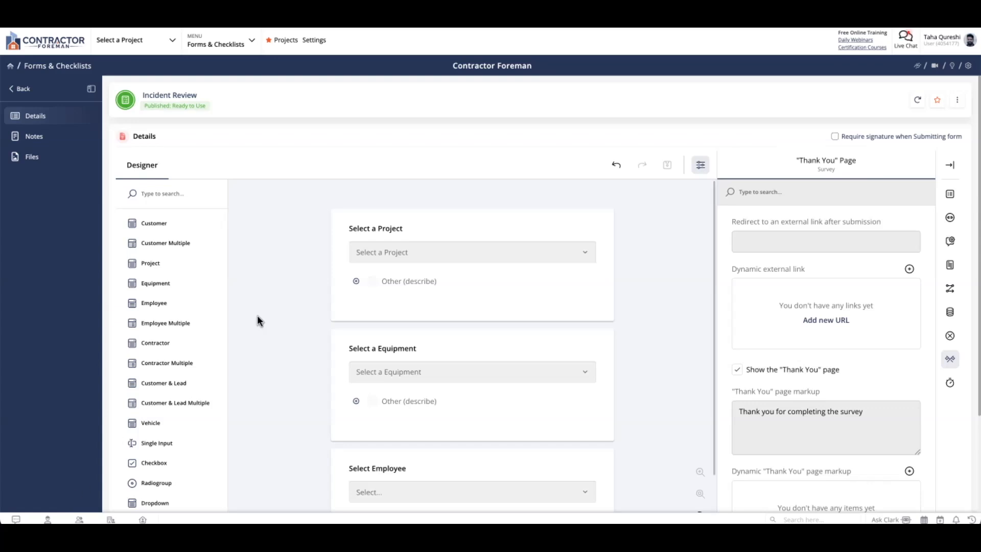
click(21, 90)
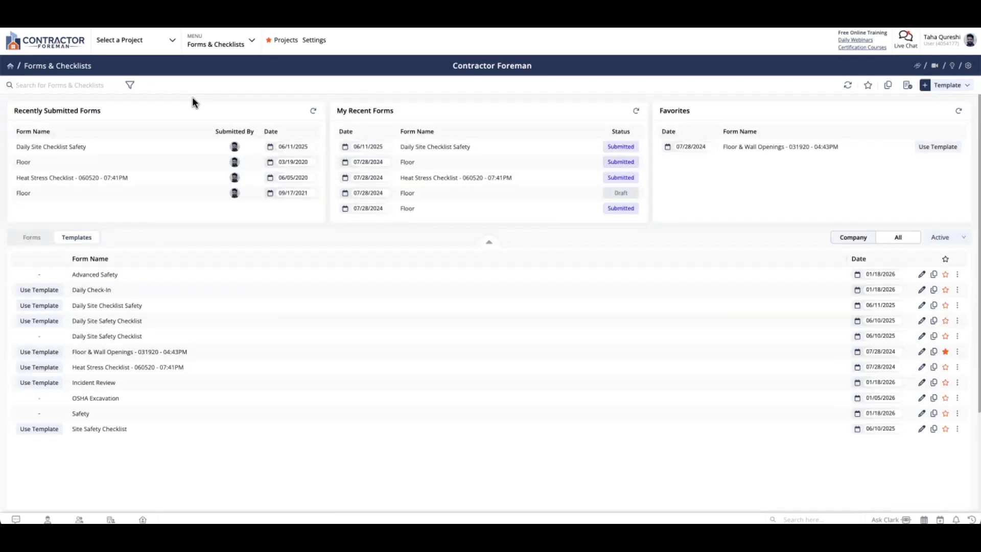